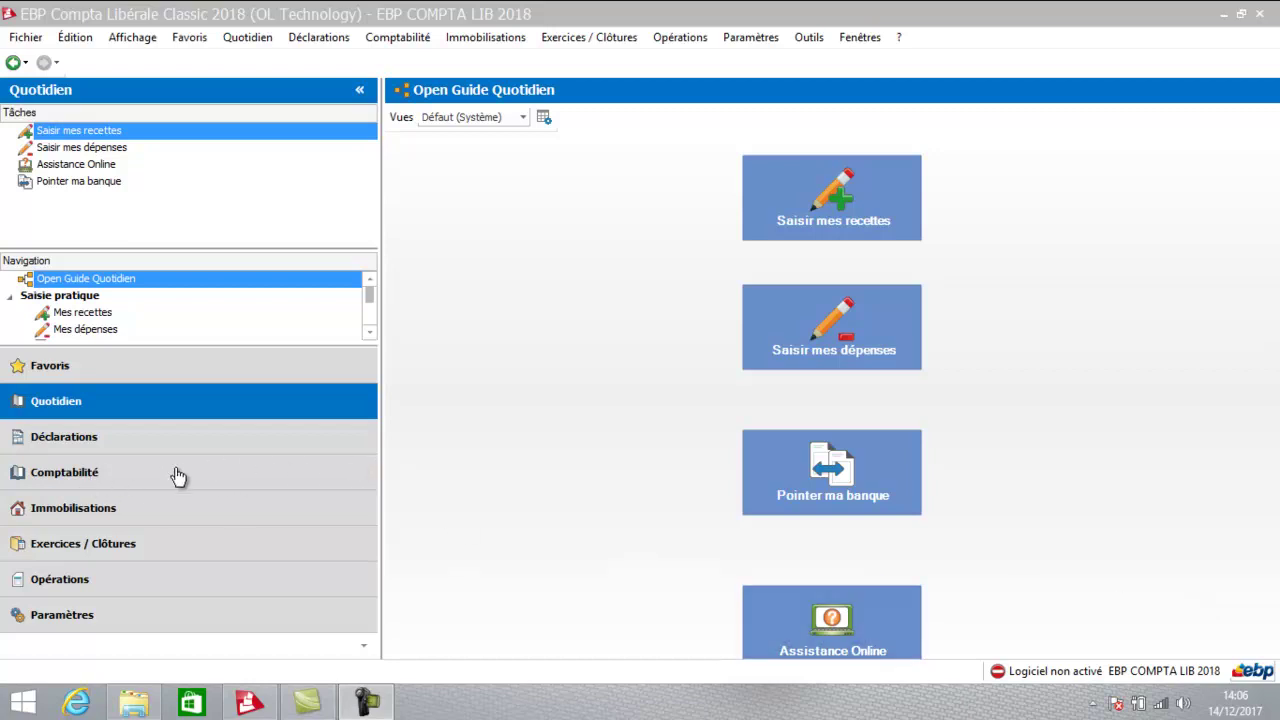
Step: Open the BP bank journal for novembre 2017 from the accounting journal entry list
click(77, 480)
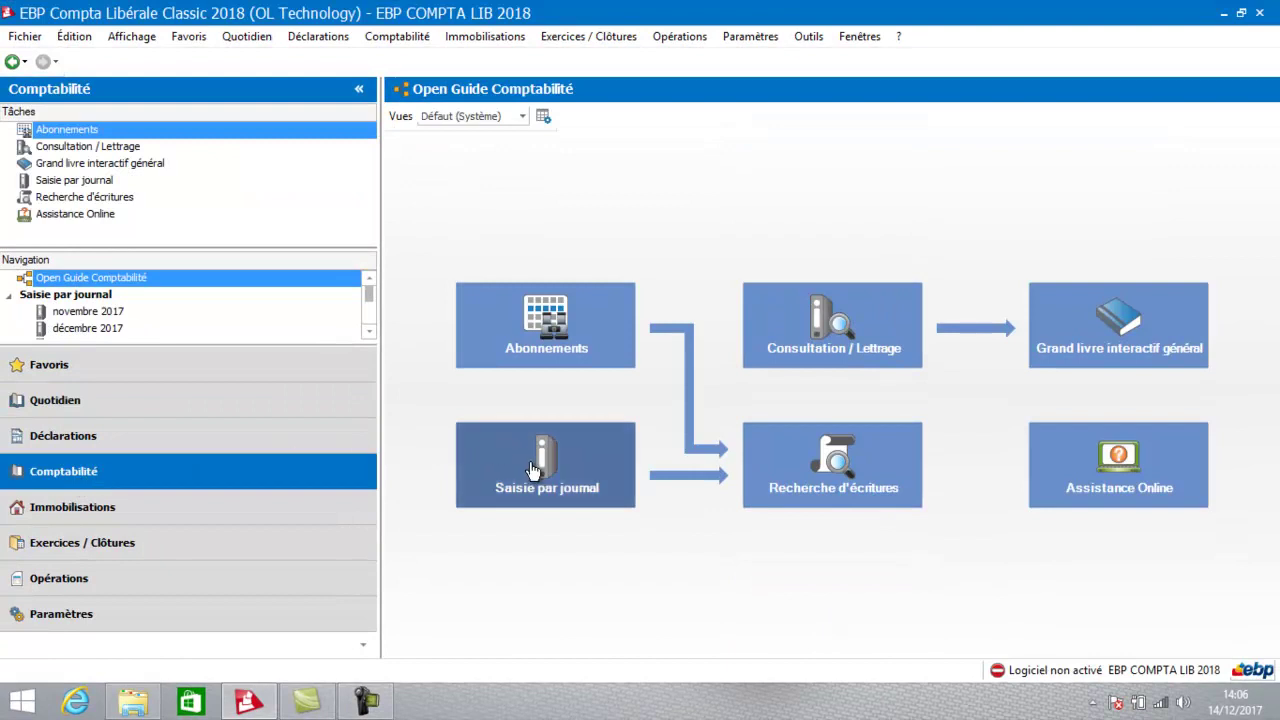
click(532, 470)
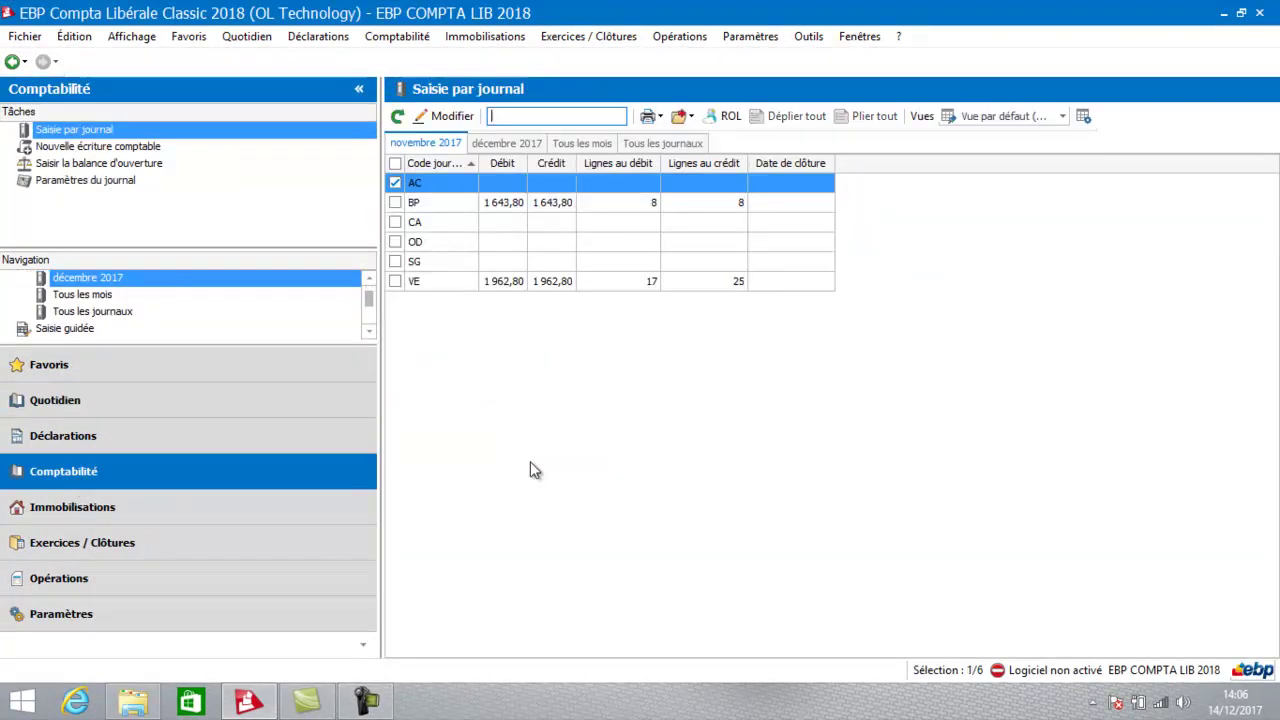
click(437, 205)
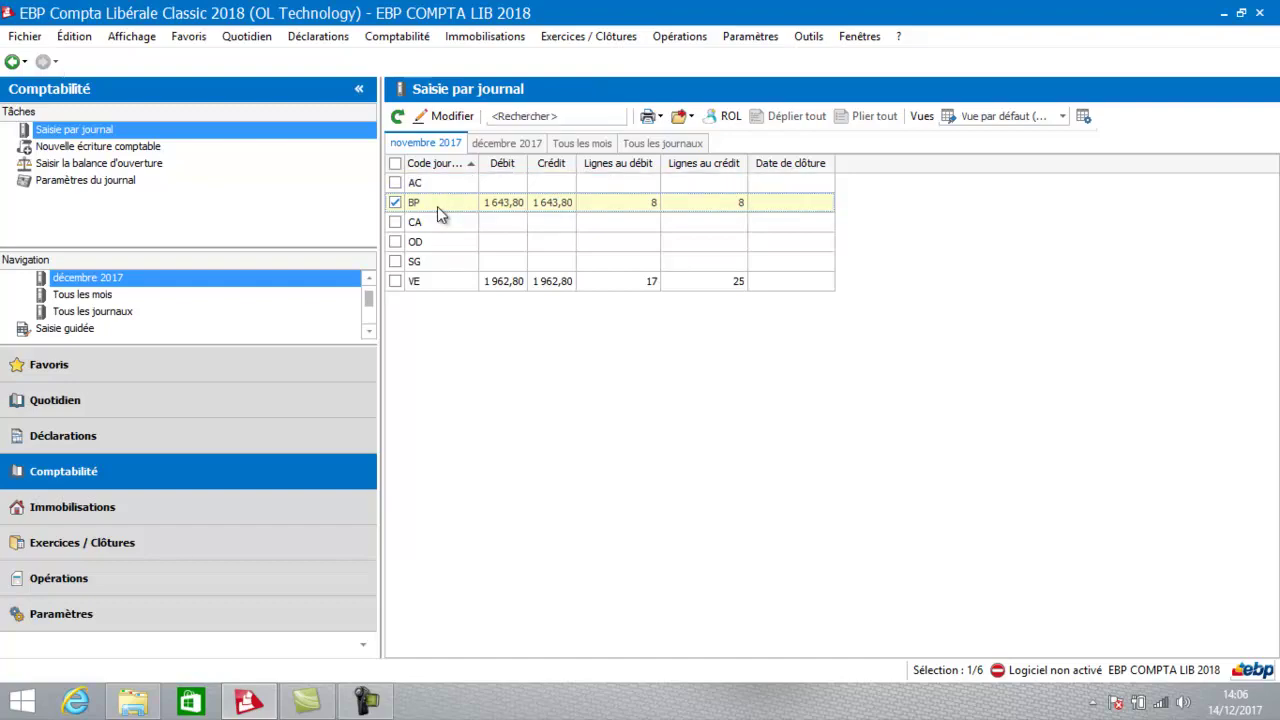
double_click(437, 206)
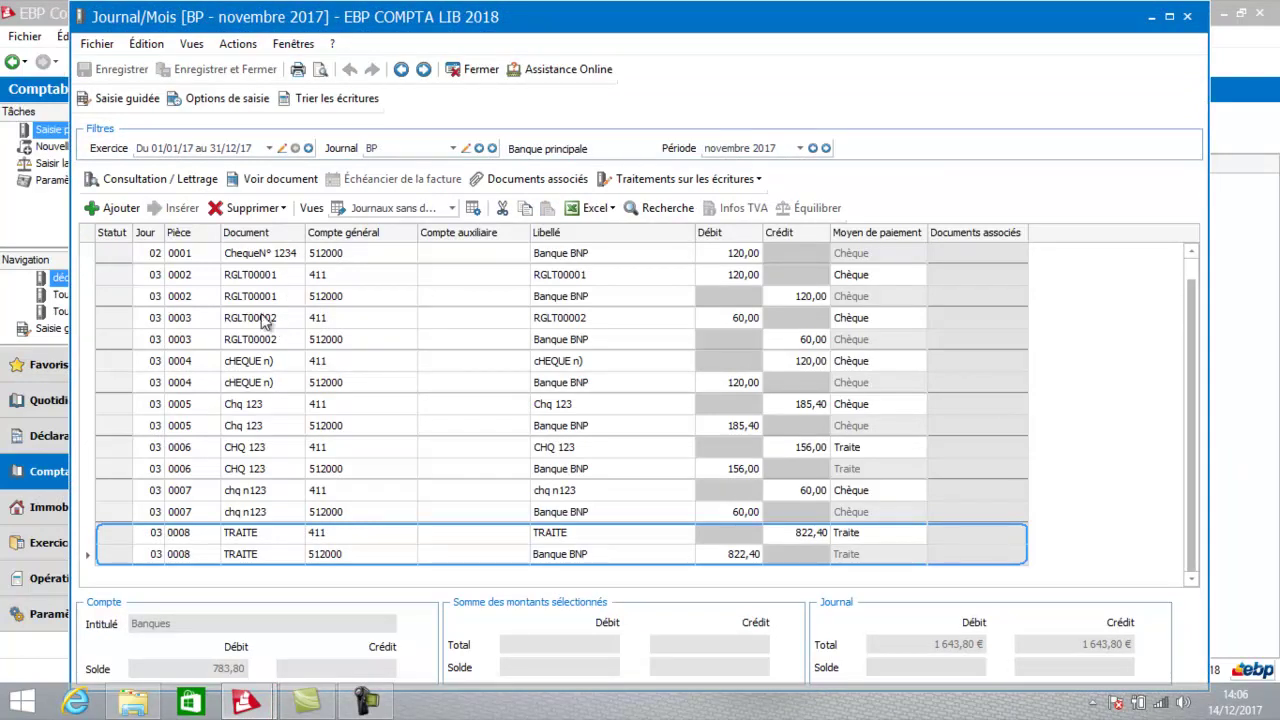
Step: Add an entry to the BP journal with general account 626100, Téléphone fixe orange
click(120, 210)
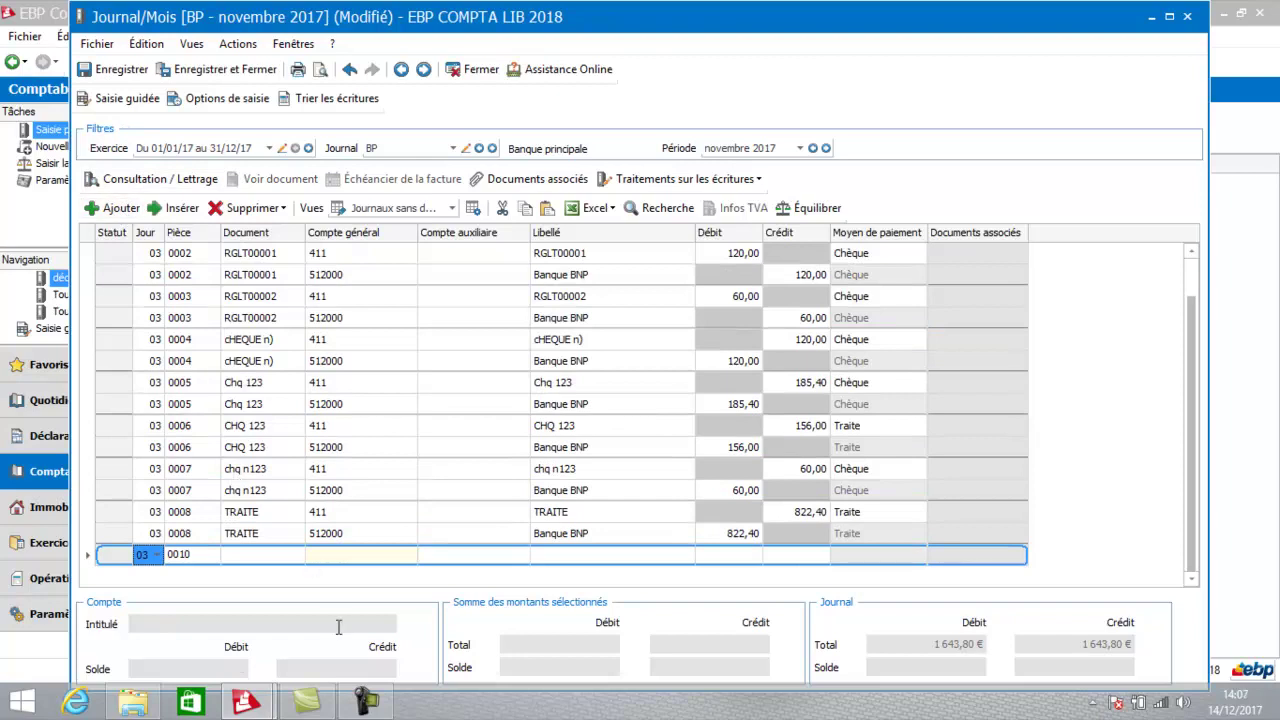
click(362, 555)
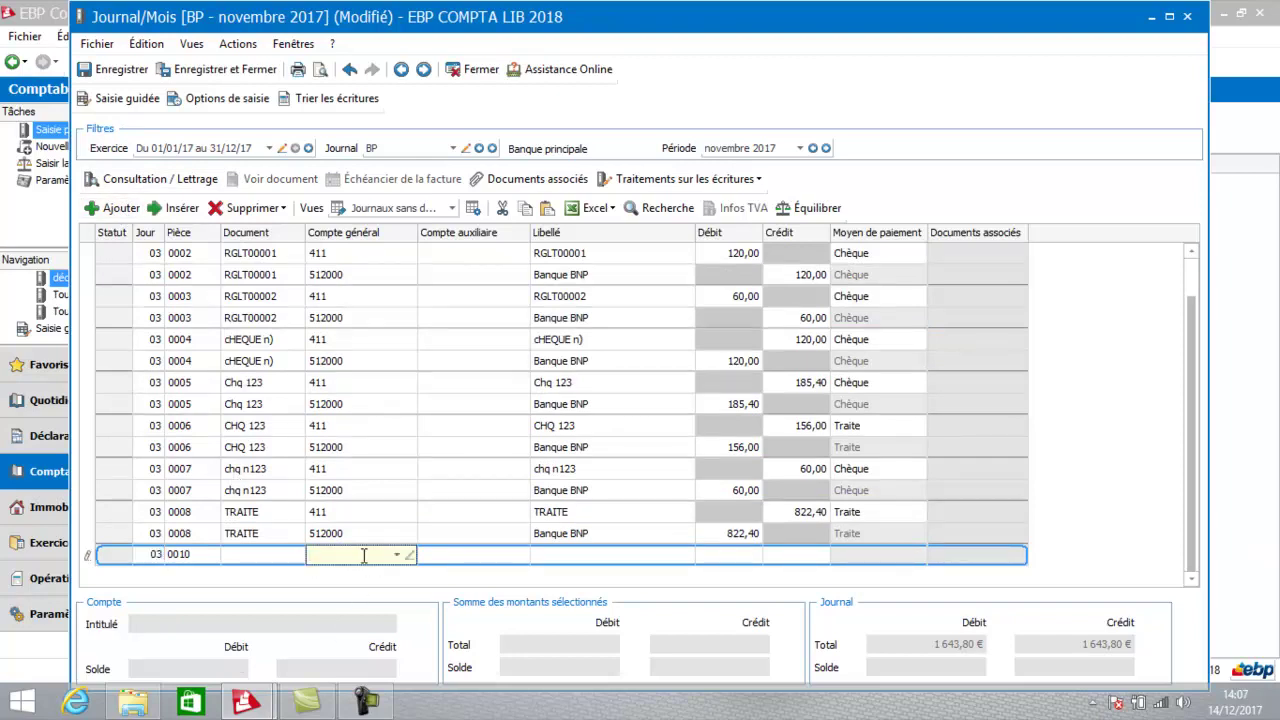
text(626)
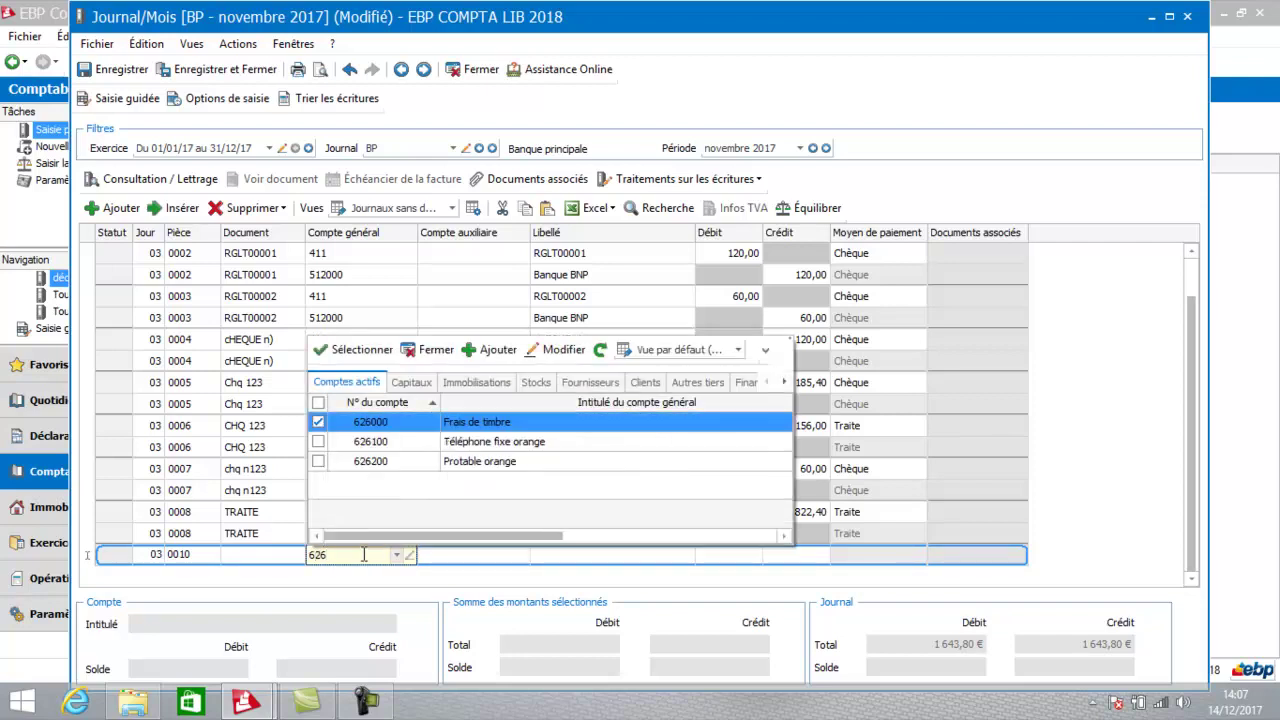
double_click(412, 443)
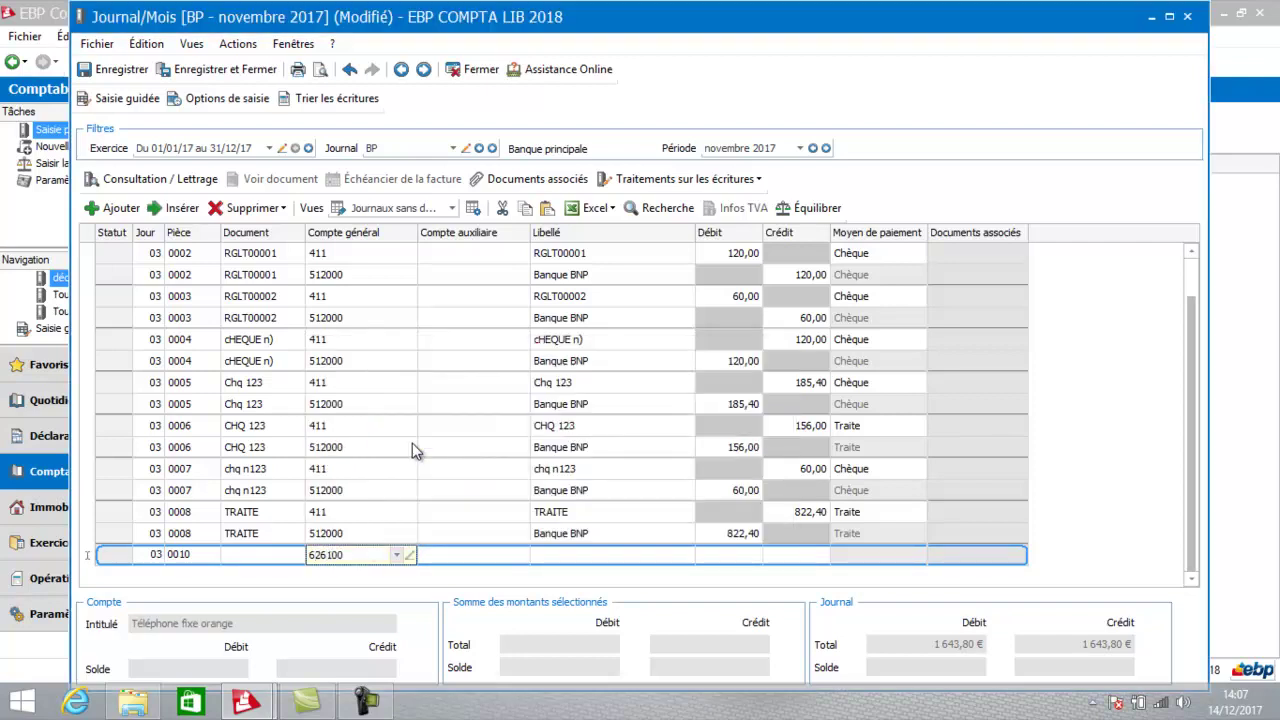
Step: Set the telephone line's debit to 60,00 and accept Chèque as its payment method
click(733, 558)
click(735, 559)
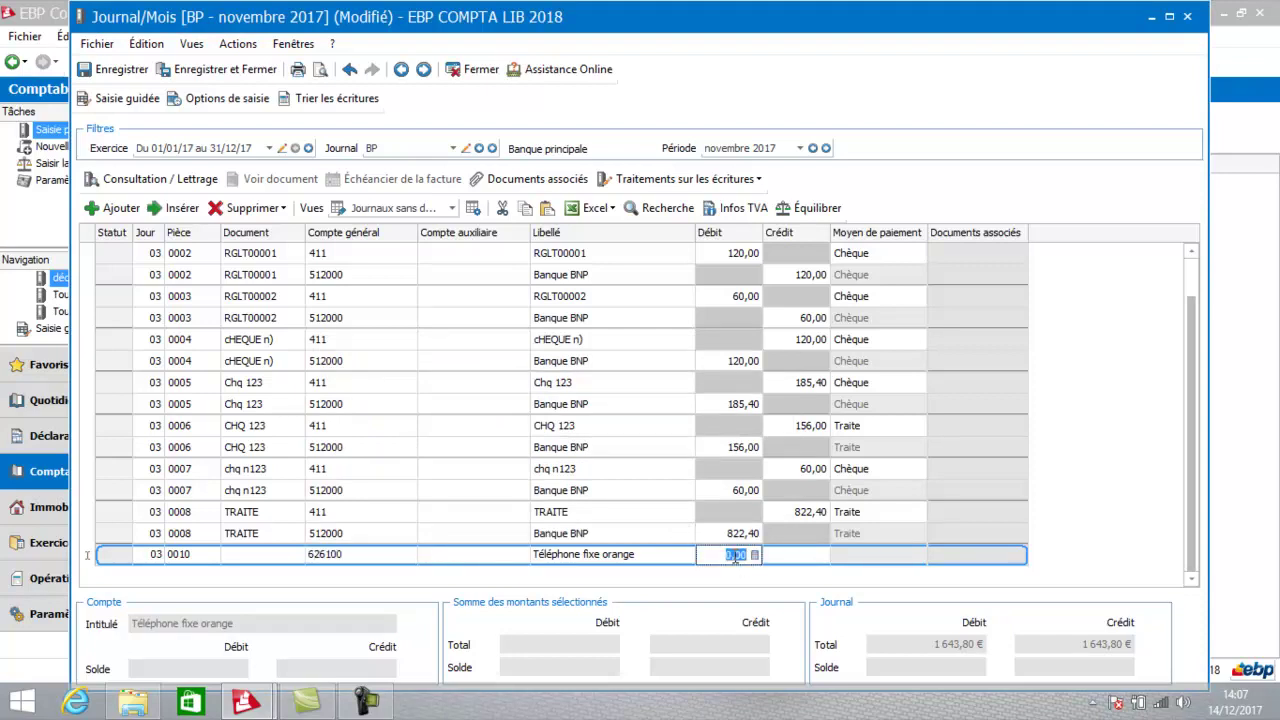
text(50)
key(Return)
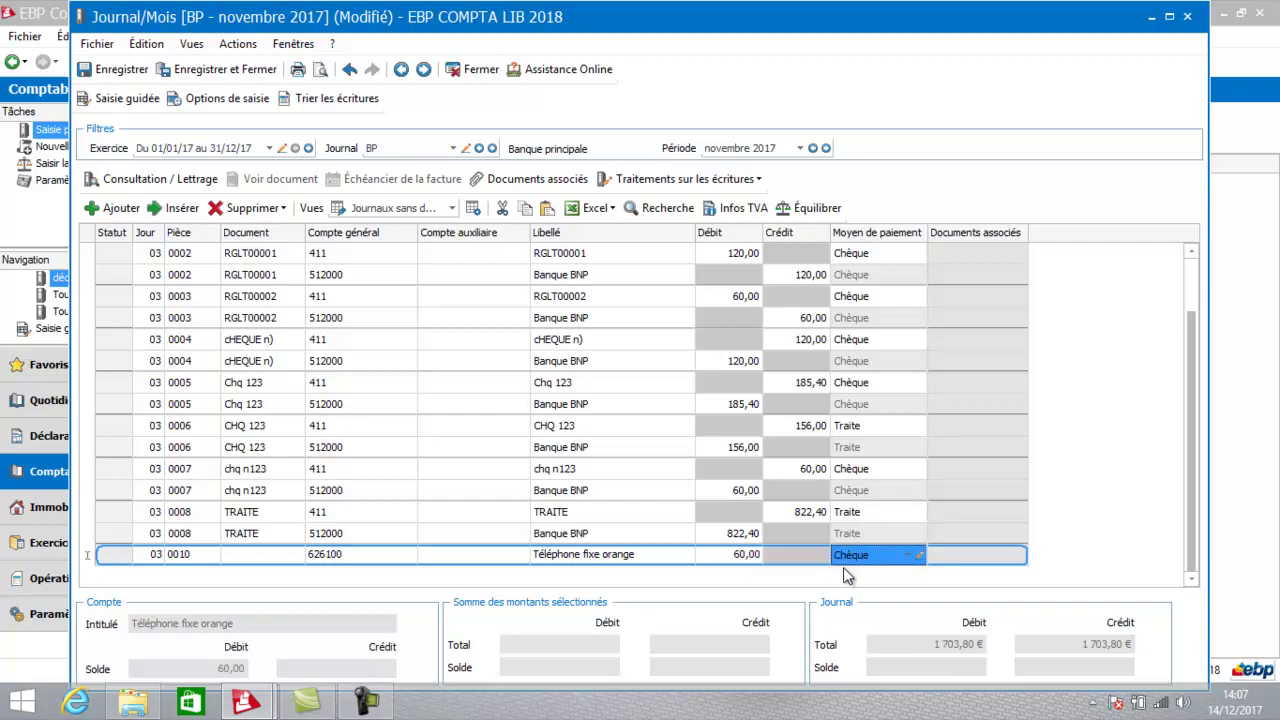
key(Return)
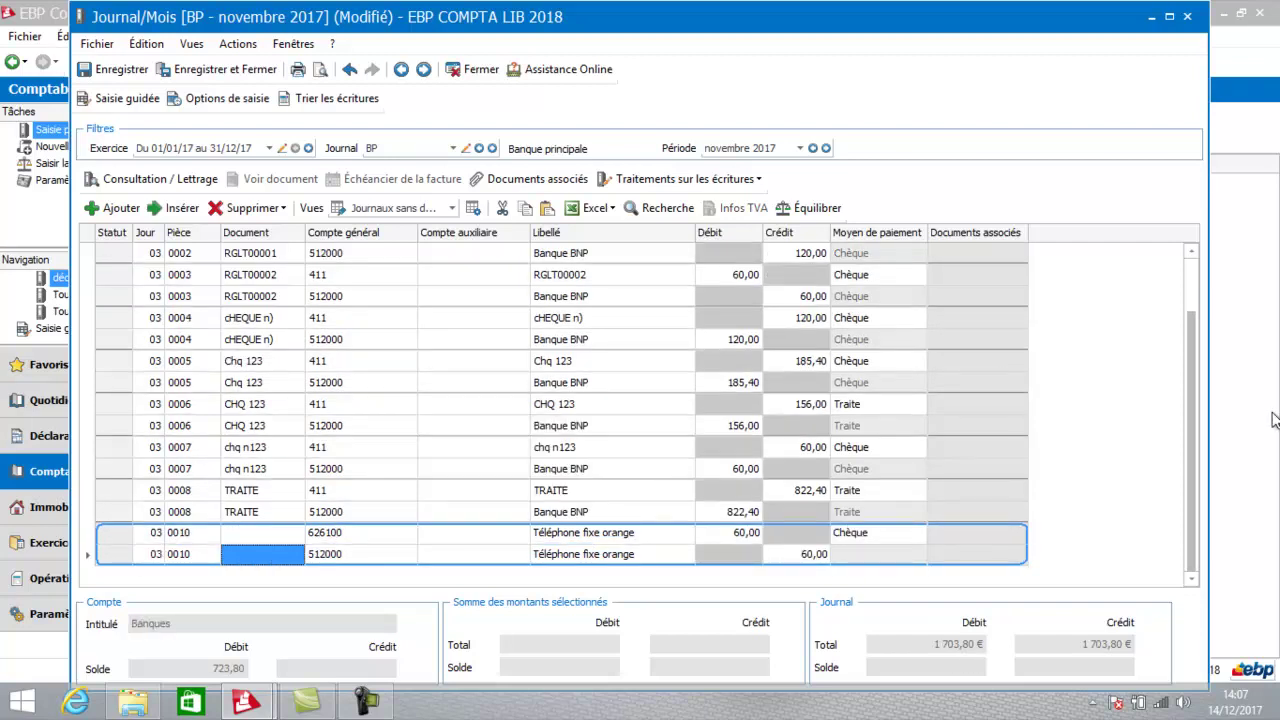
Step: Replace the counterpart line's general account with 4456614, TVA déductible 20% Encaissements
key(Return)
text(44566)
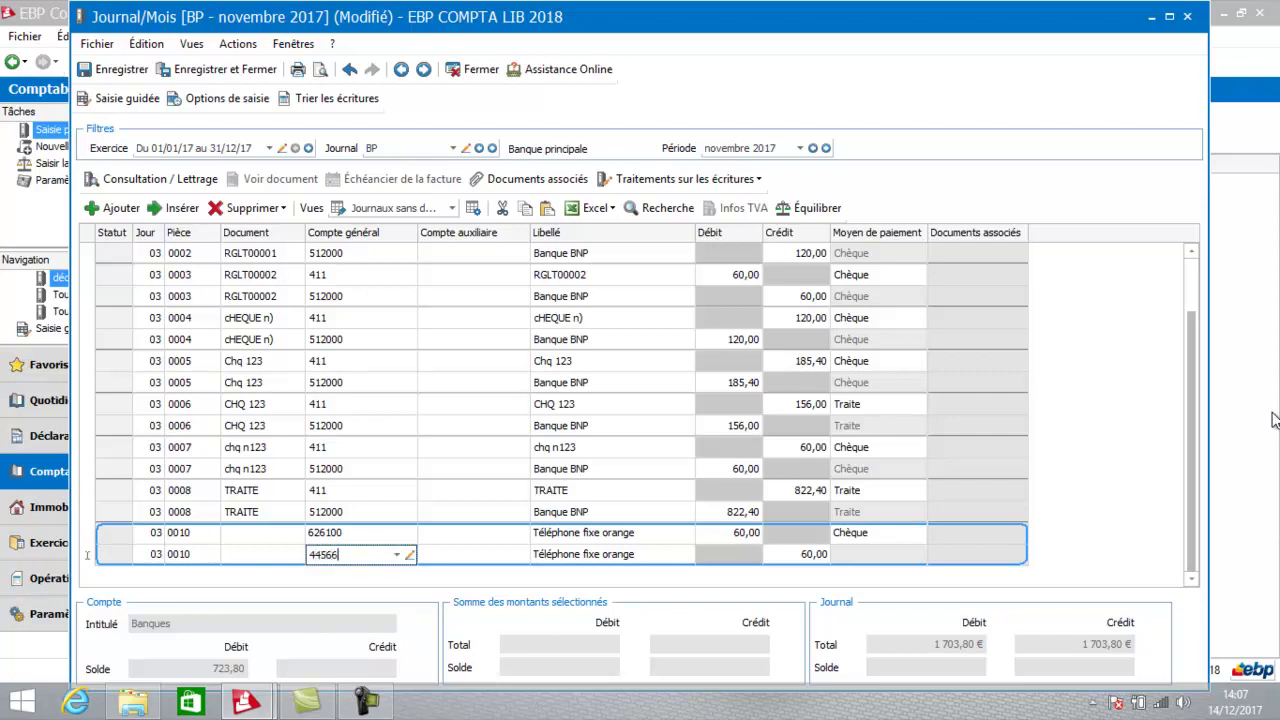
key(Return)
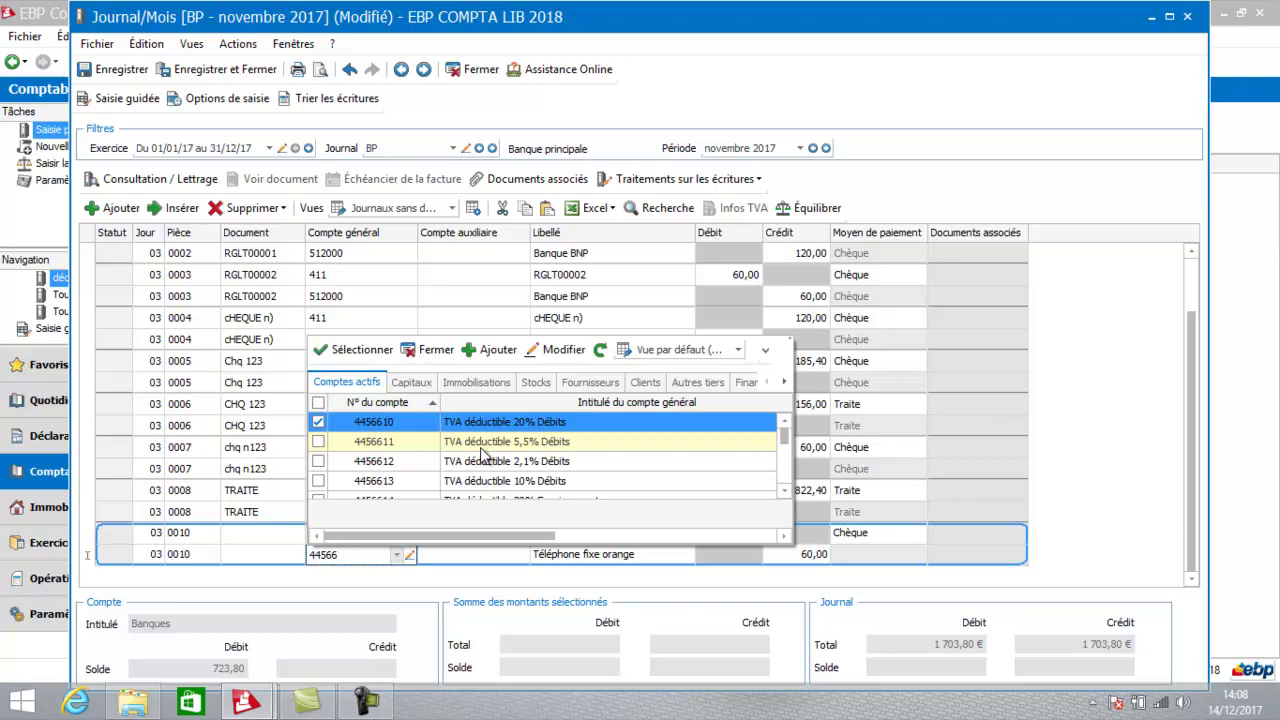
click(785, 492)
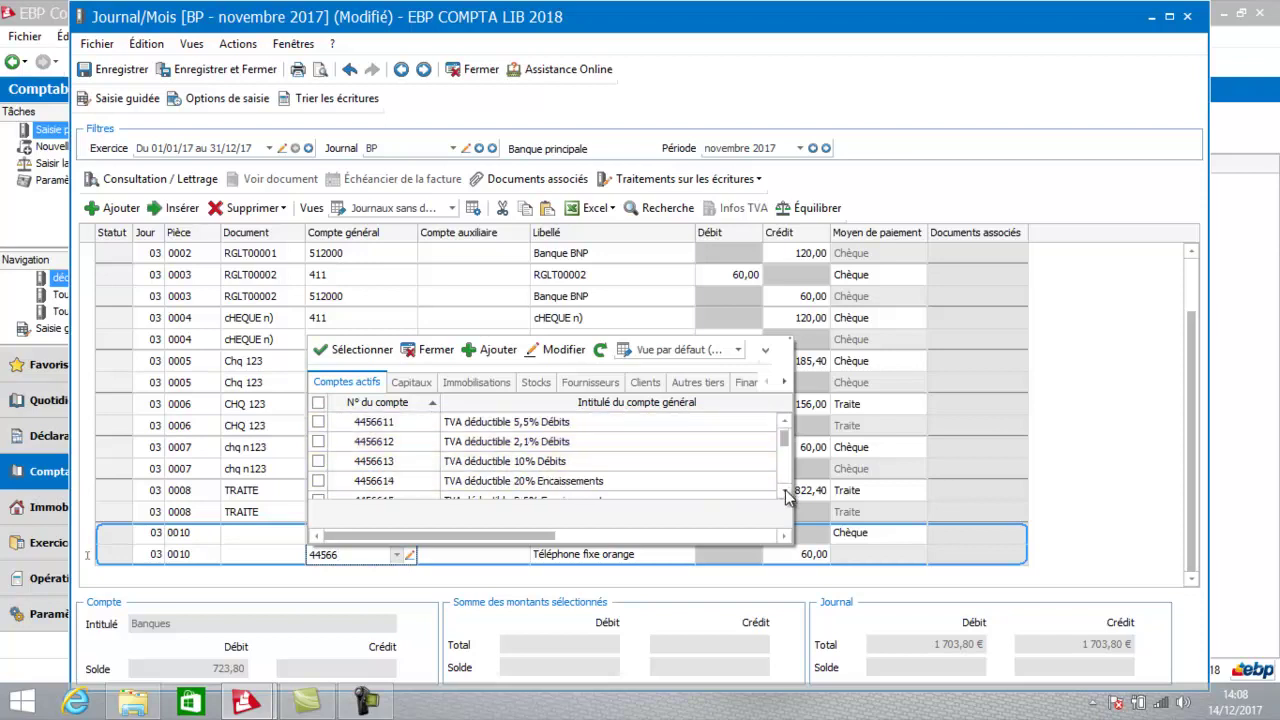
click(785, 492)
double_click(607, 460)
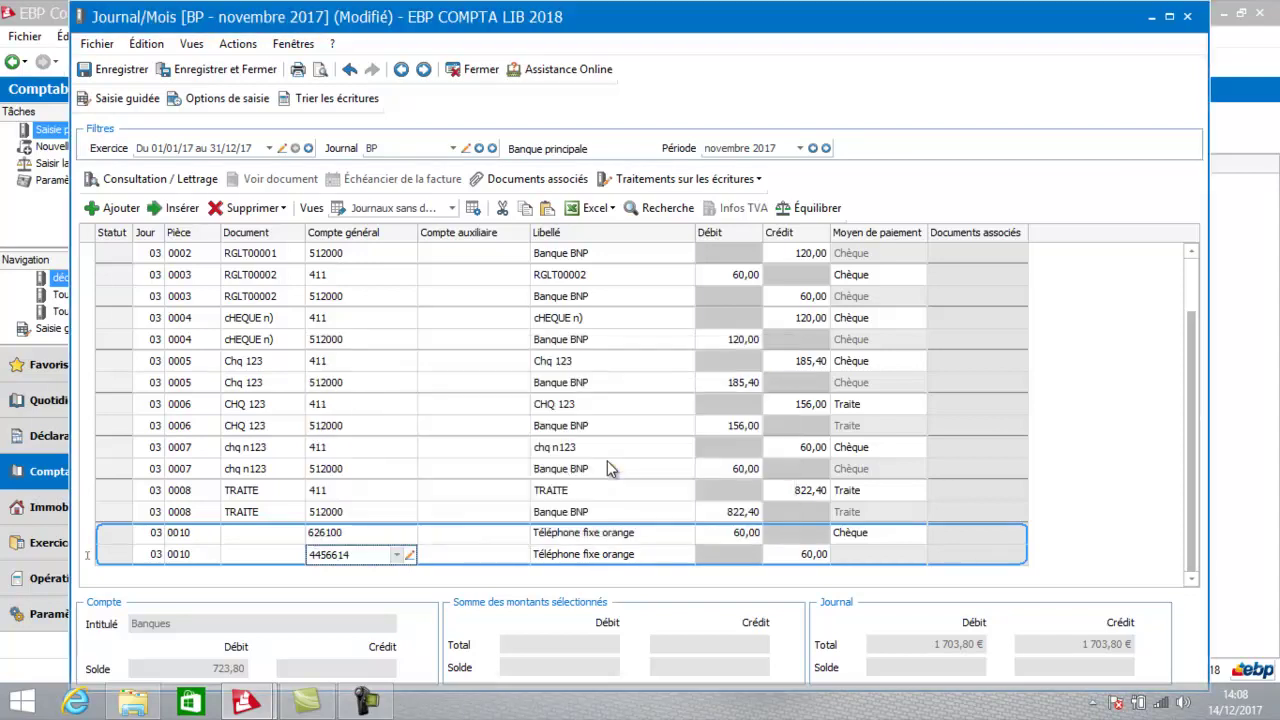
key(Return)
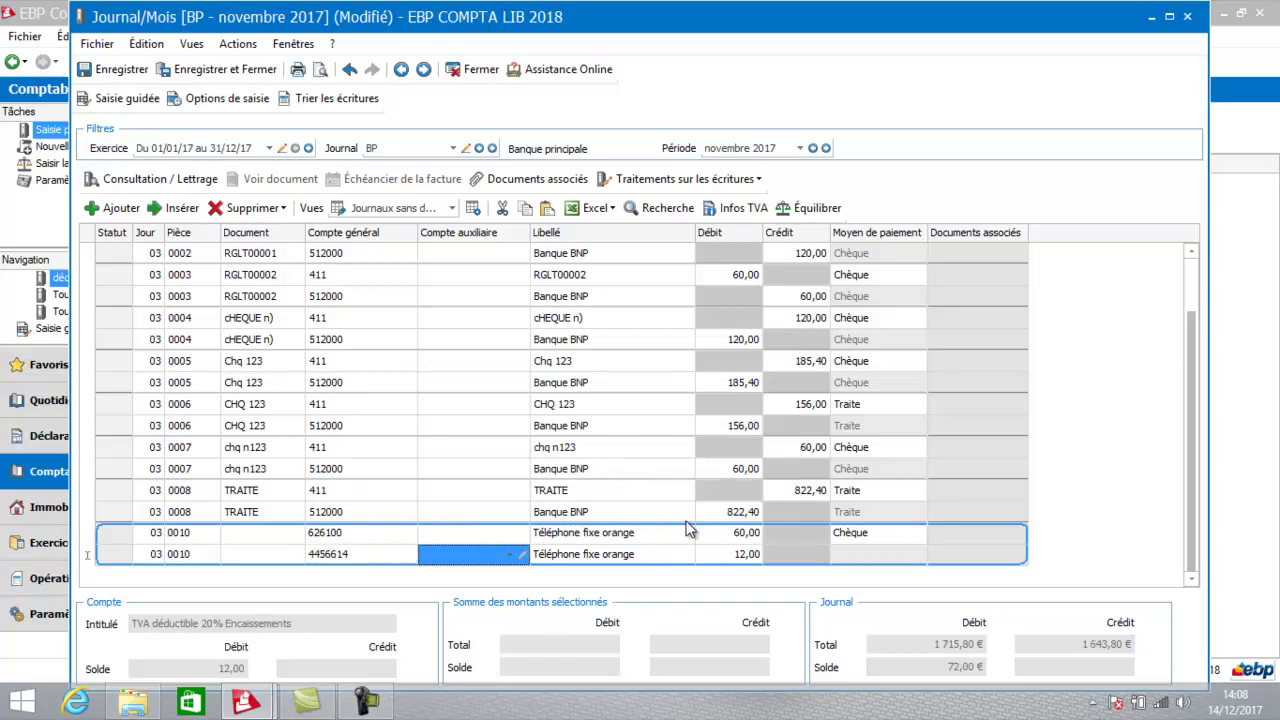
Step: Validate the VAT line and complete the entry with the balancing line on bank account 512000
key(Return)
key(Return)
key(Return)
key(Return)
key(Return)
key(Return)
key(Return)
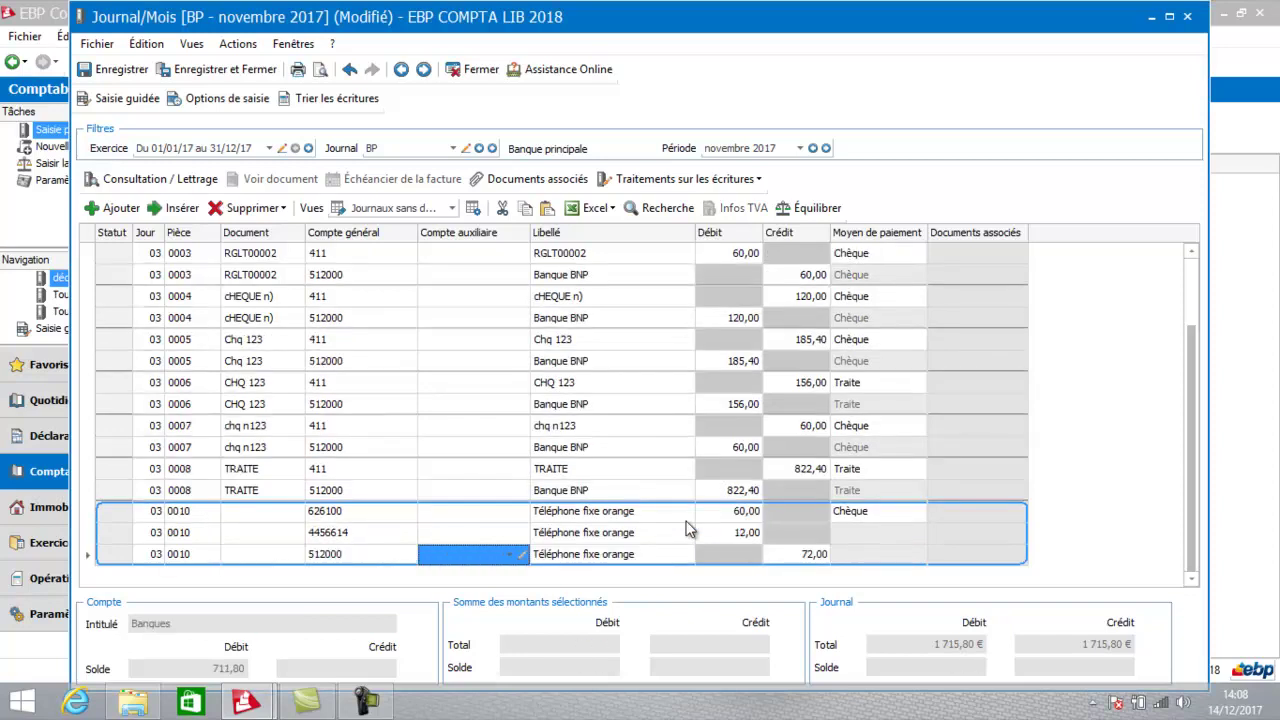
key(Return)
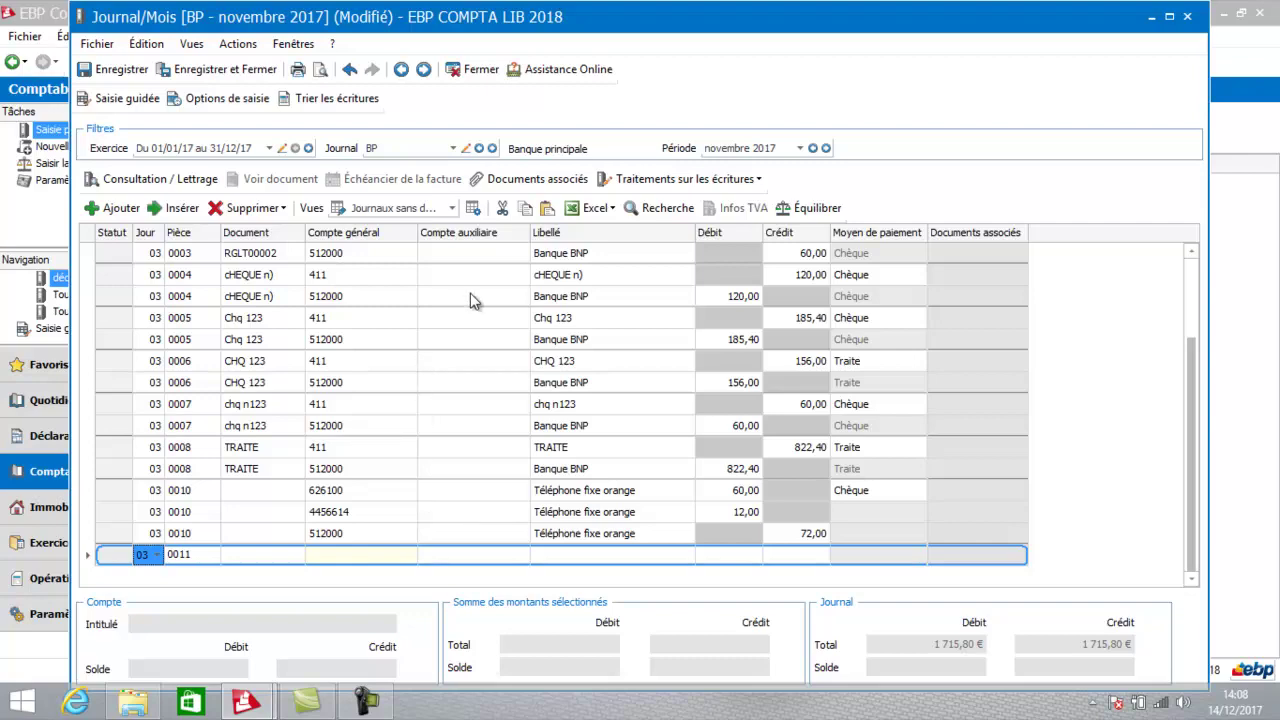
Step: Close the BP journal and open the AC purchases journal for novembre 2017
click(484, 71)
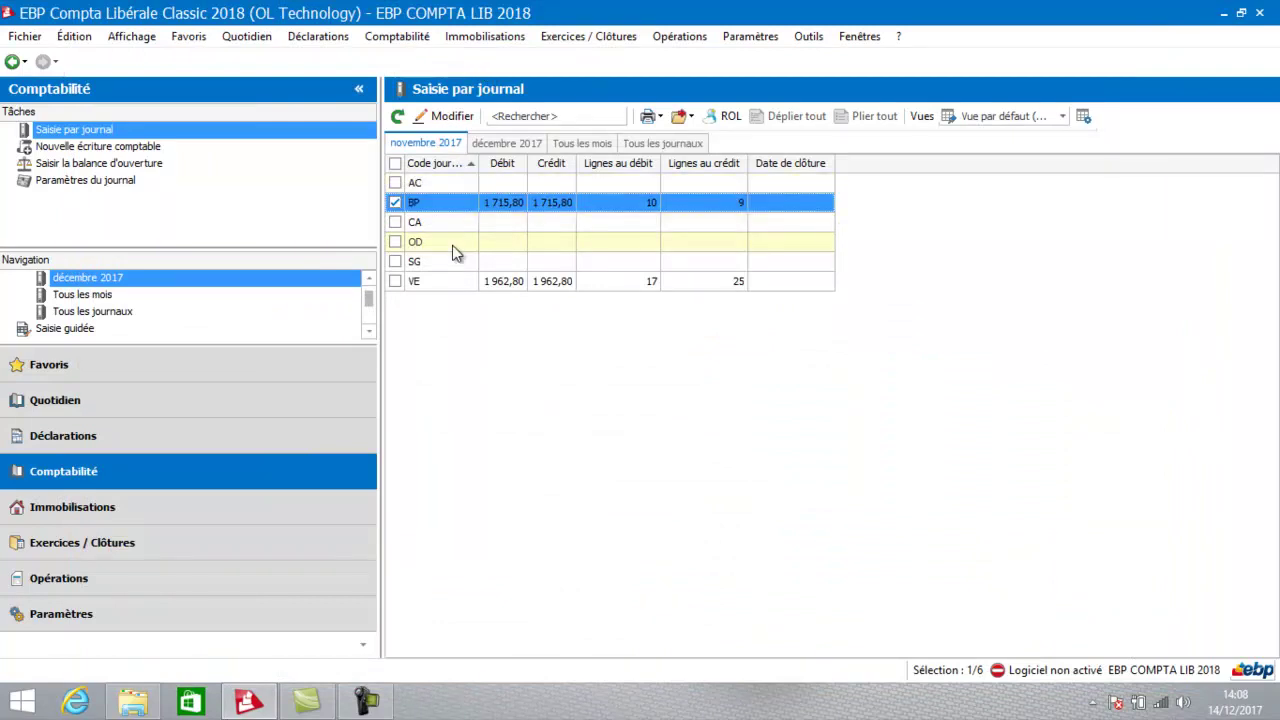
click(461, 186)
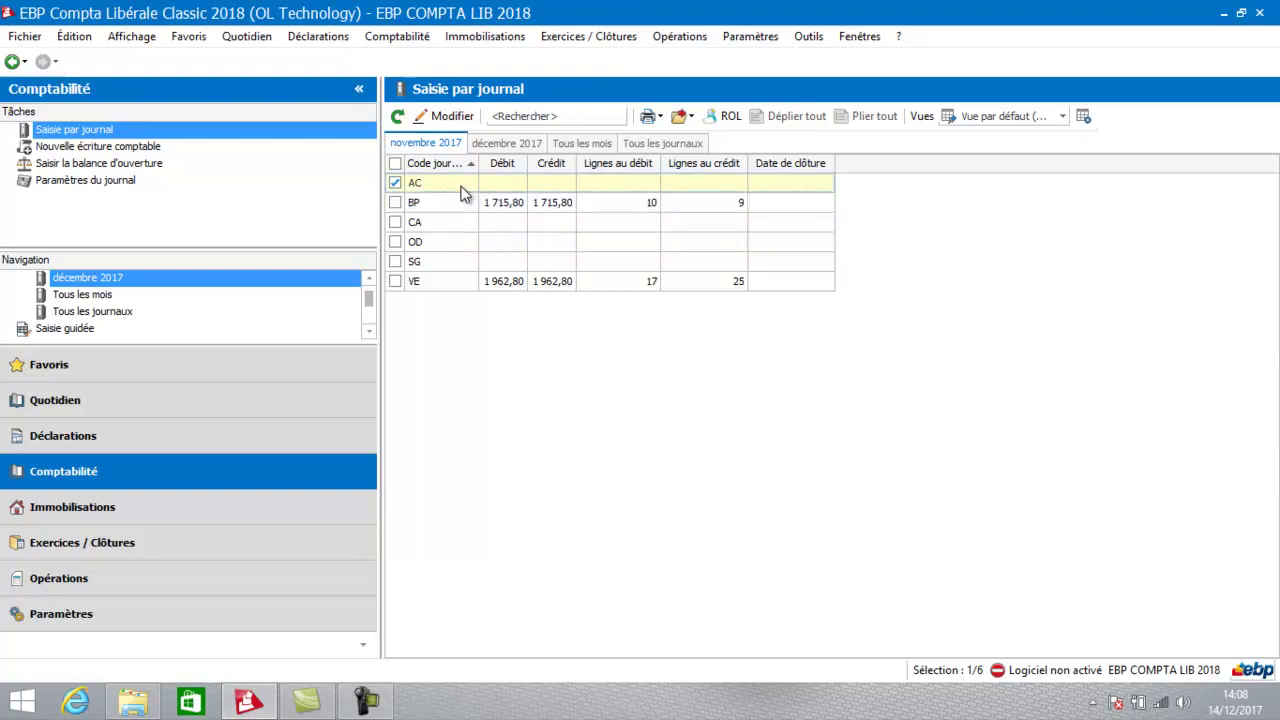
double_click(462, 190)
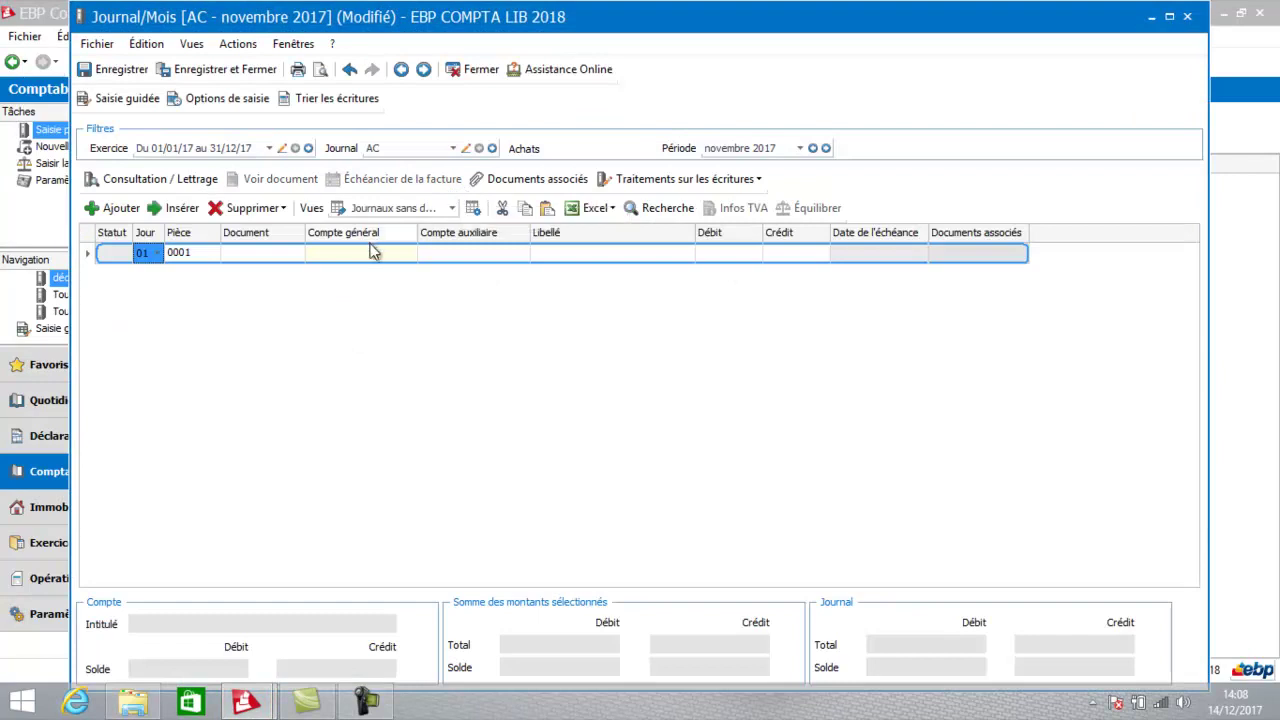
Step: Set the first purchase line's general account to 401 and its auxiliary account to supplier ORANGE
click(380, 257)
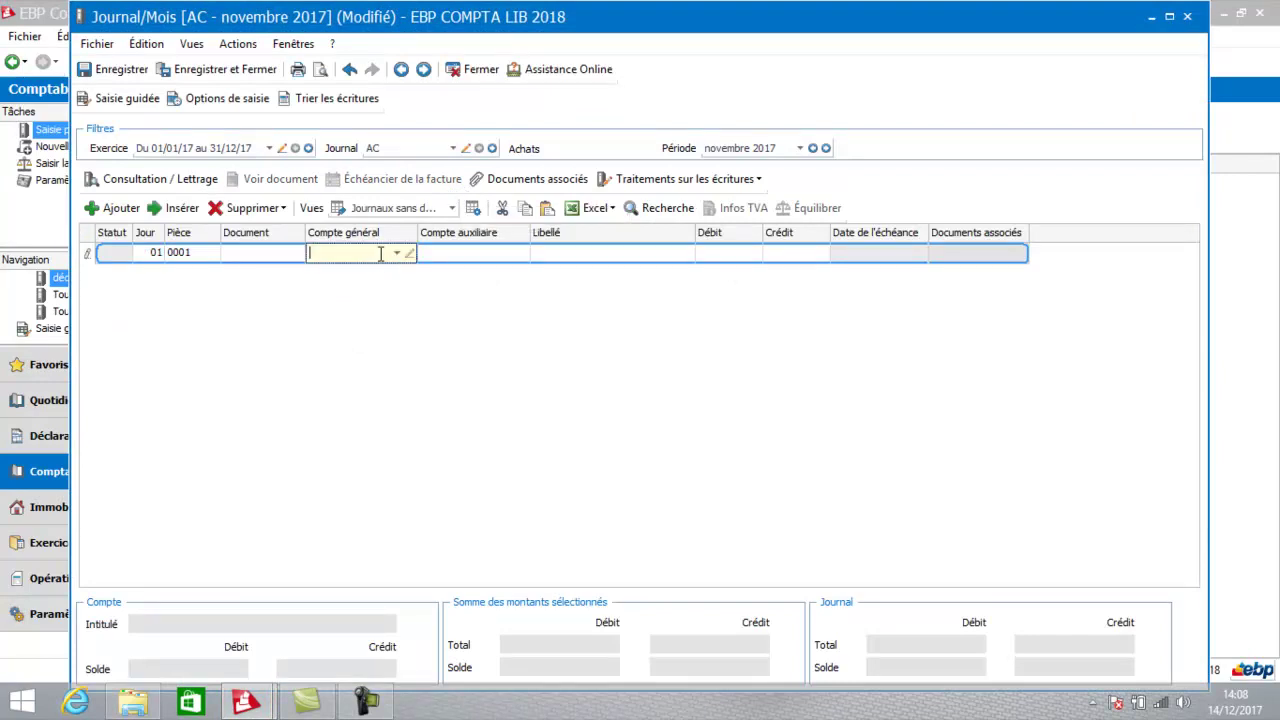
text(401)
key(Tab)
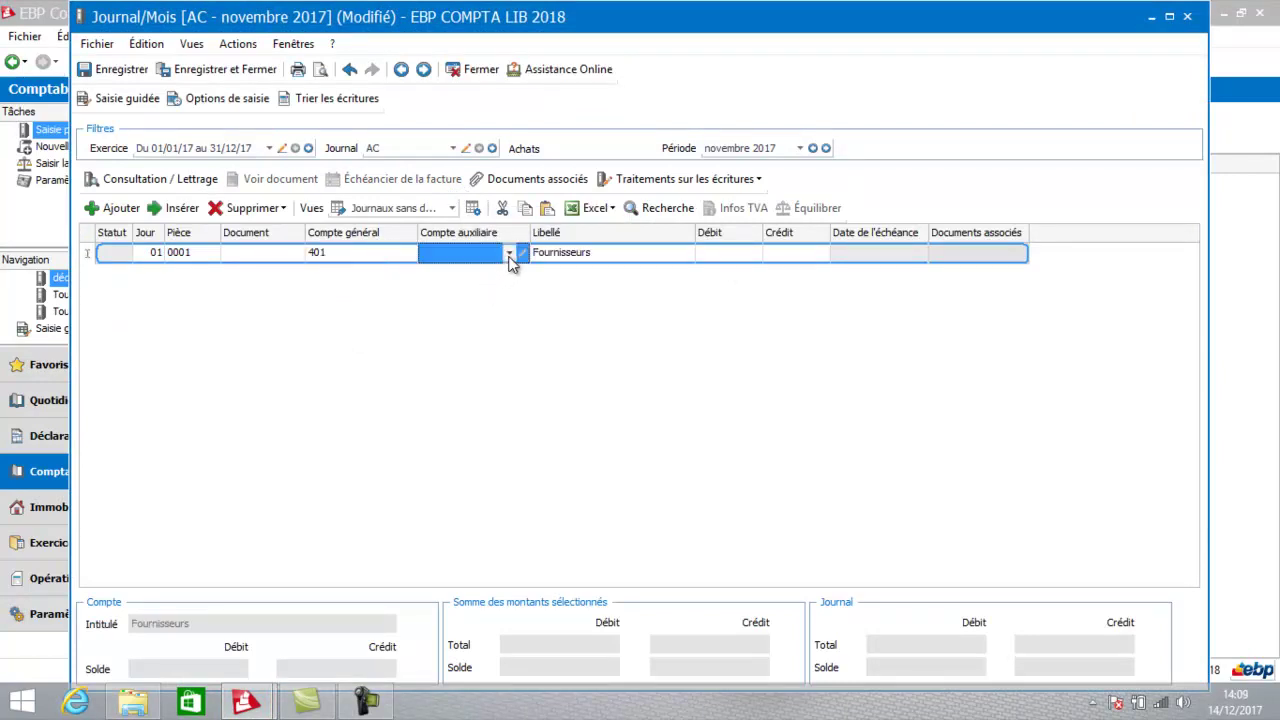
click(510, 255)
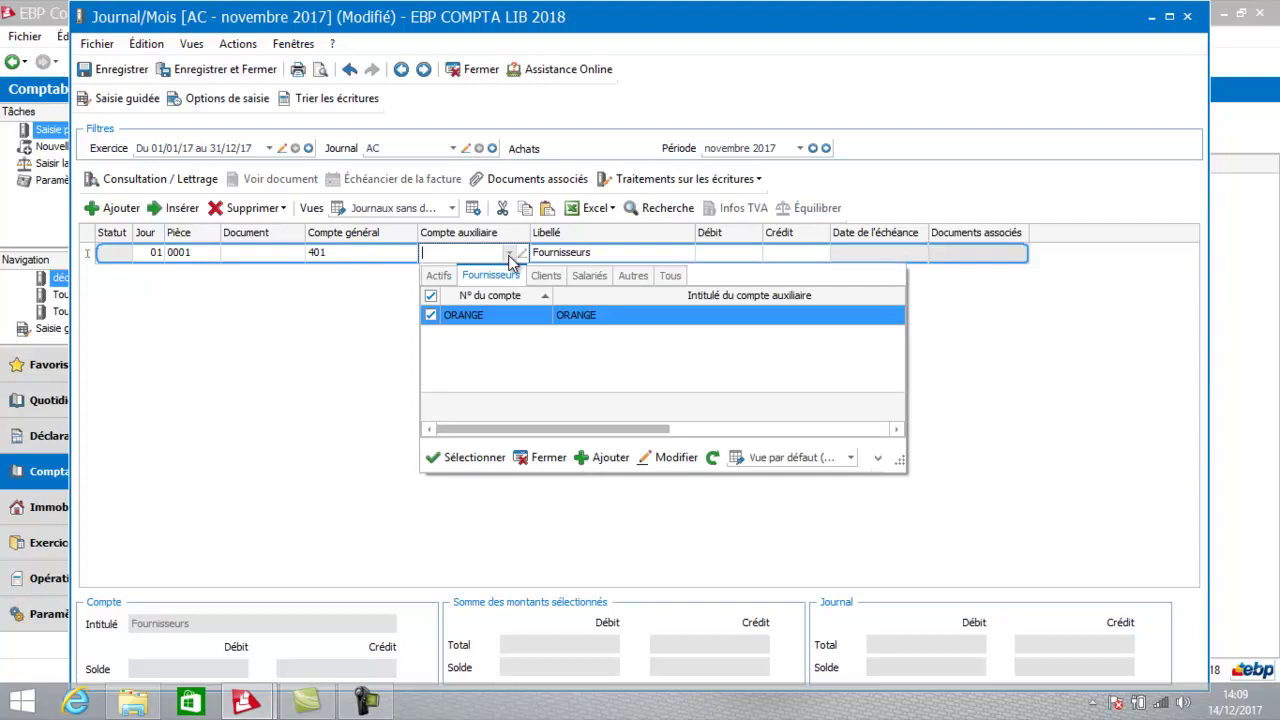
click(516, 317)
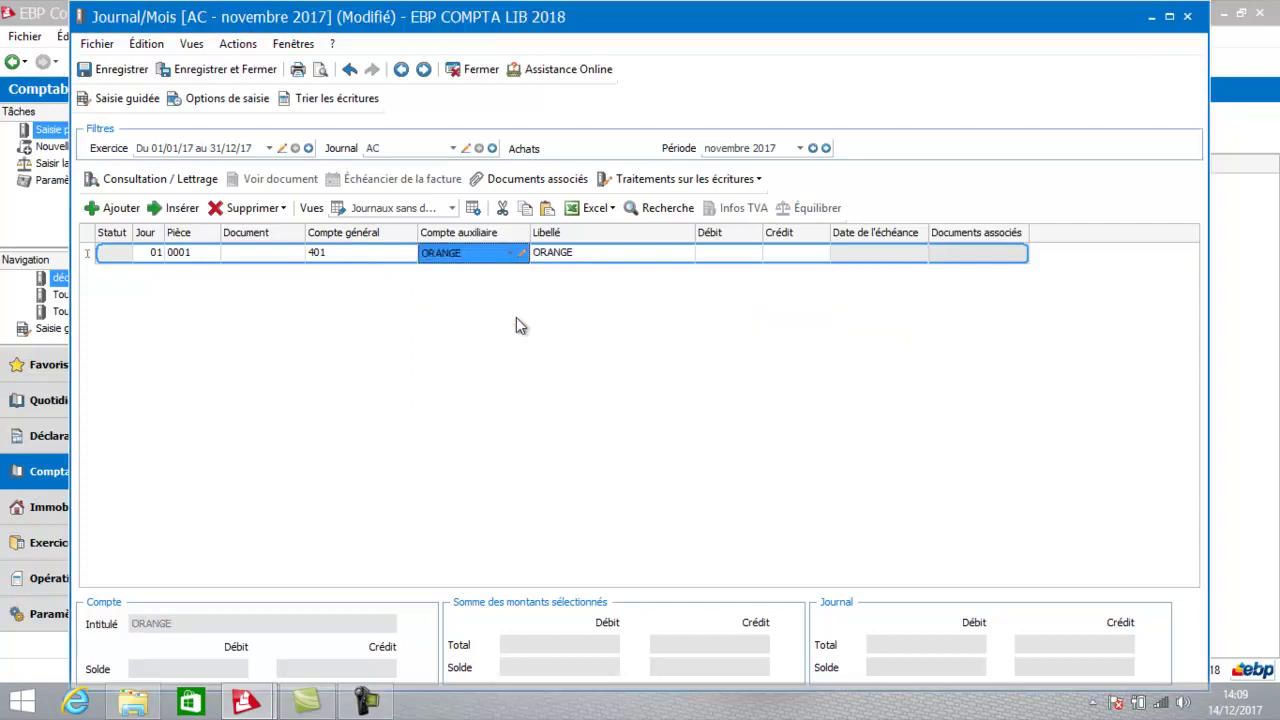
Step: Set the ORANGE line's credit to 80,00, accept the due date 01/11/2017 and advance to the second line's general account
click(718, 257)
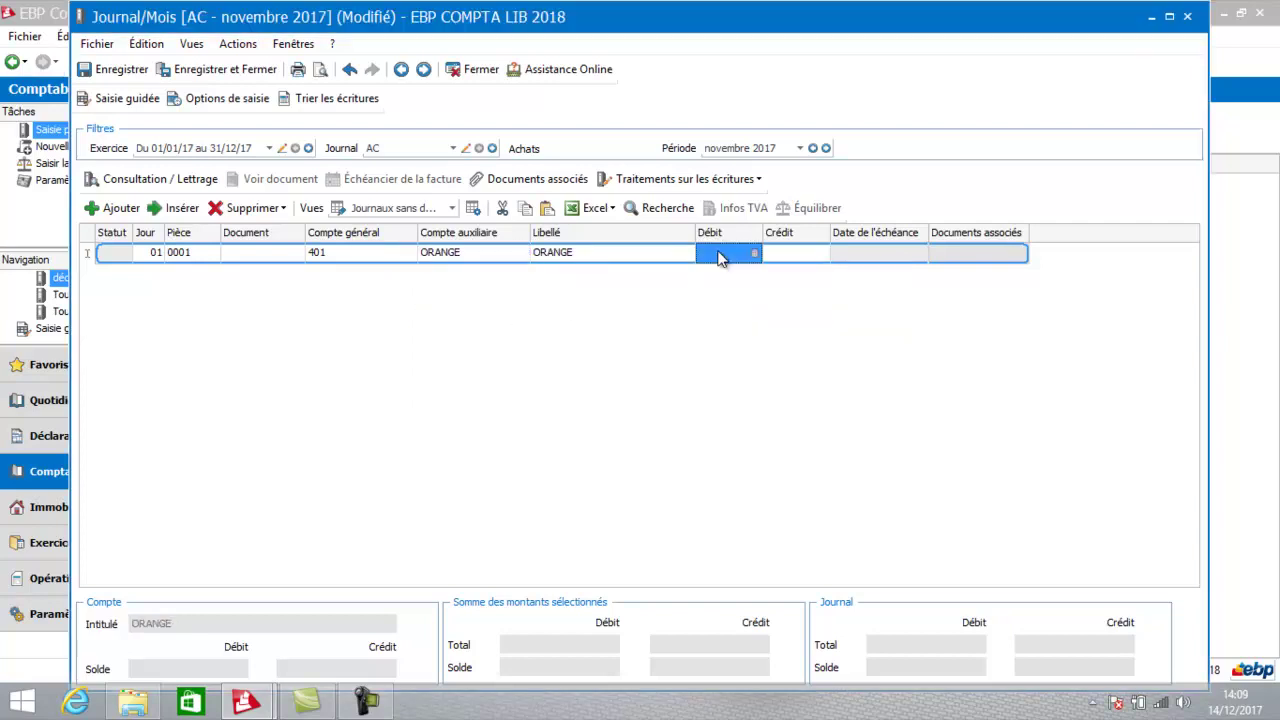
click(790, 257)
click(790, 257)
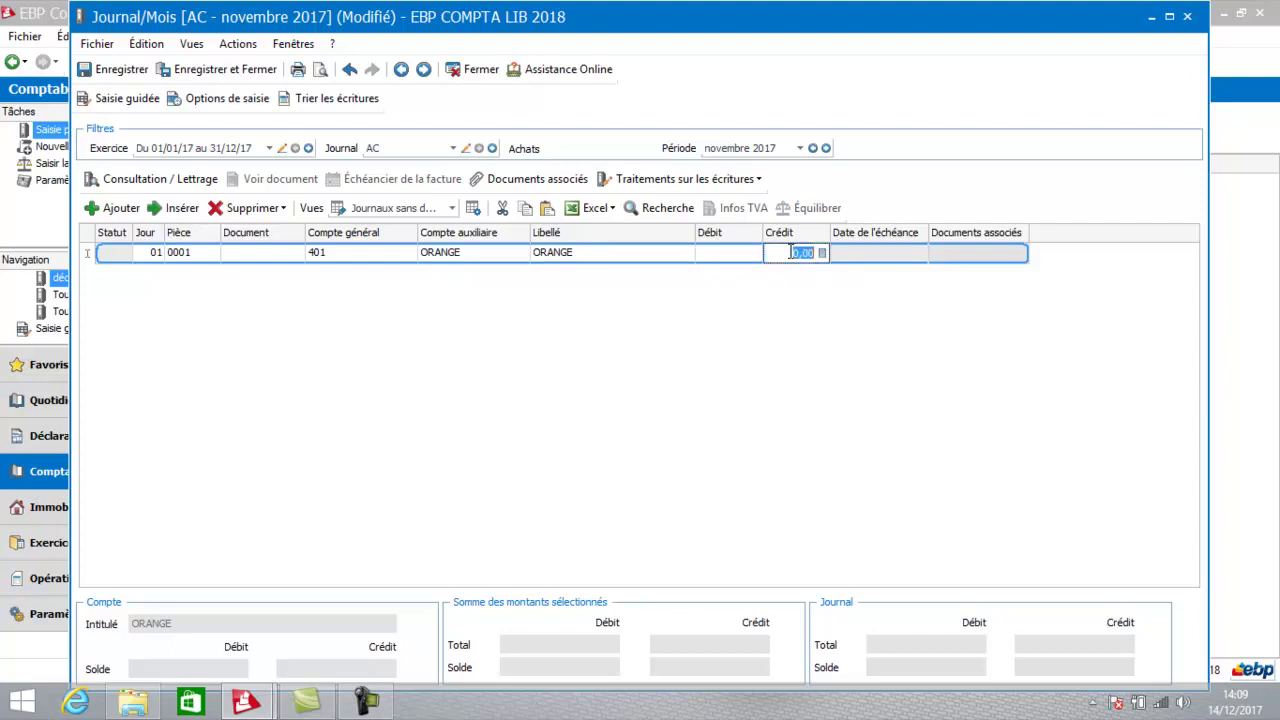
text(80)
key(Tab)
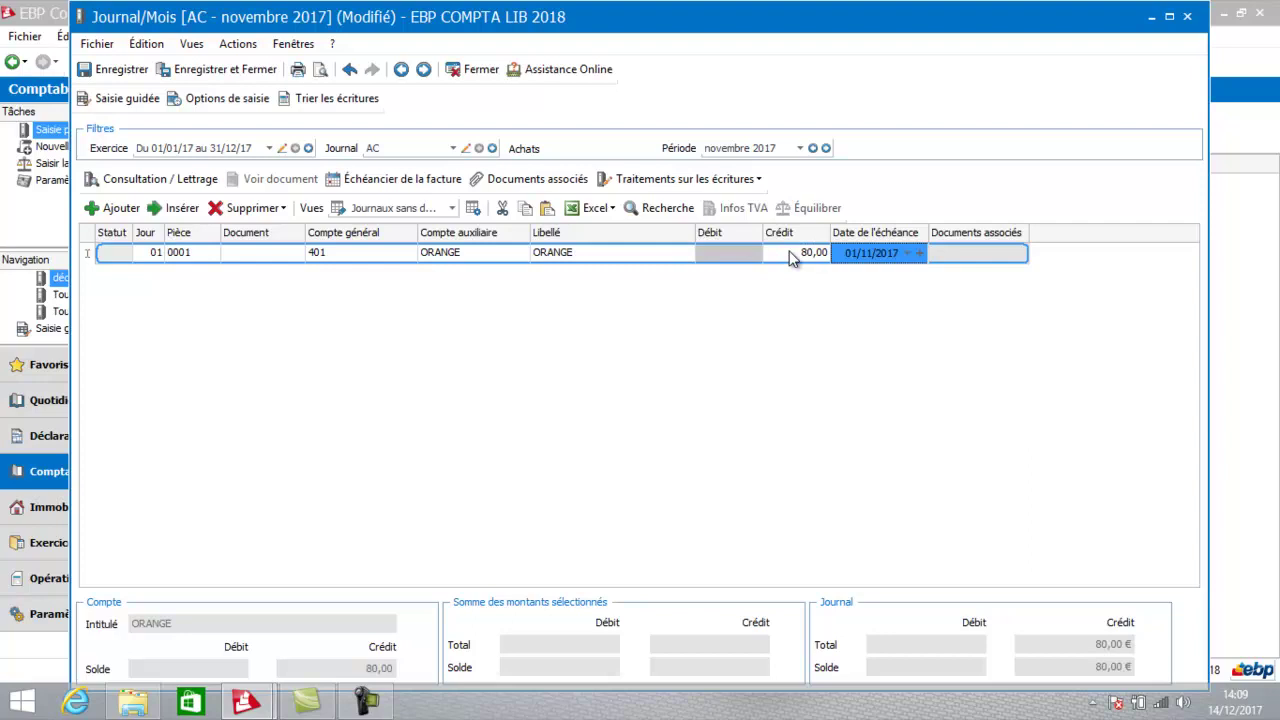
key(Tab)
key(Tab)
key(Tab)
key(Tab)
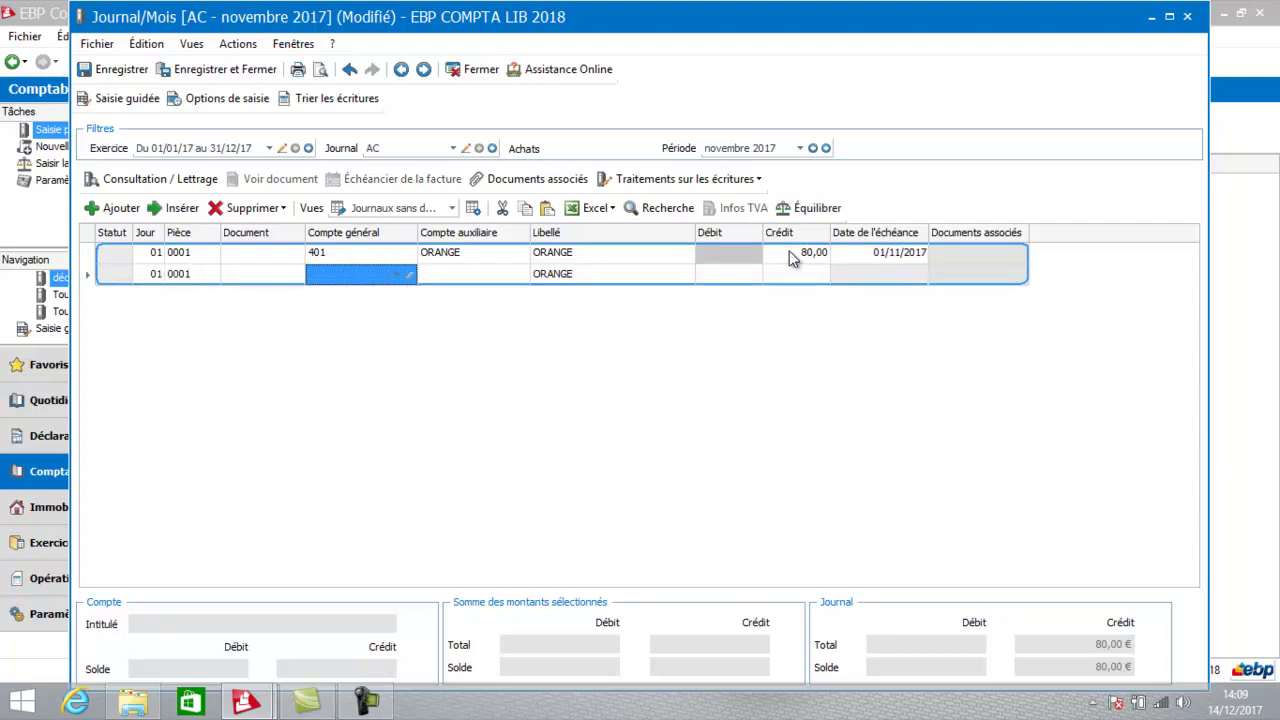
Step: Assign general account 4456614, TVA déductible 20% Encaissements, to the purchase entry's second line
text(44566)
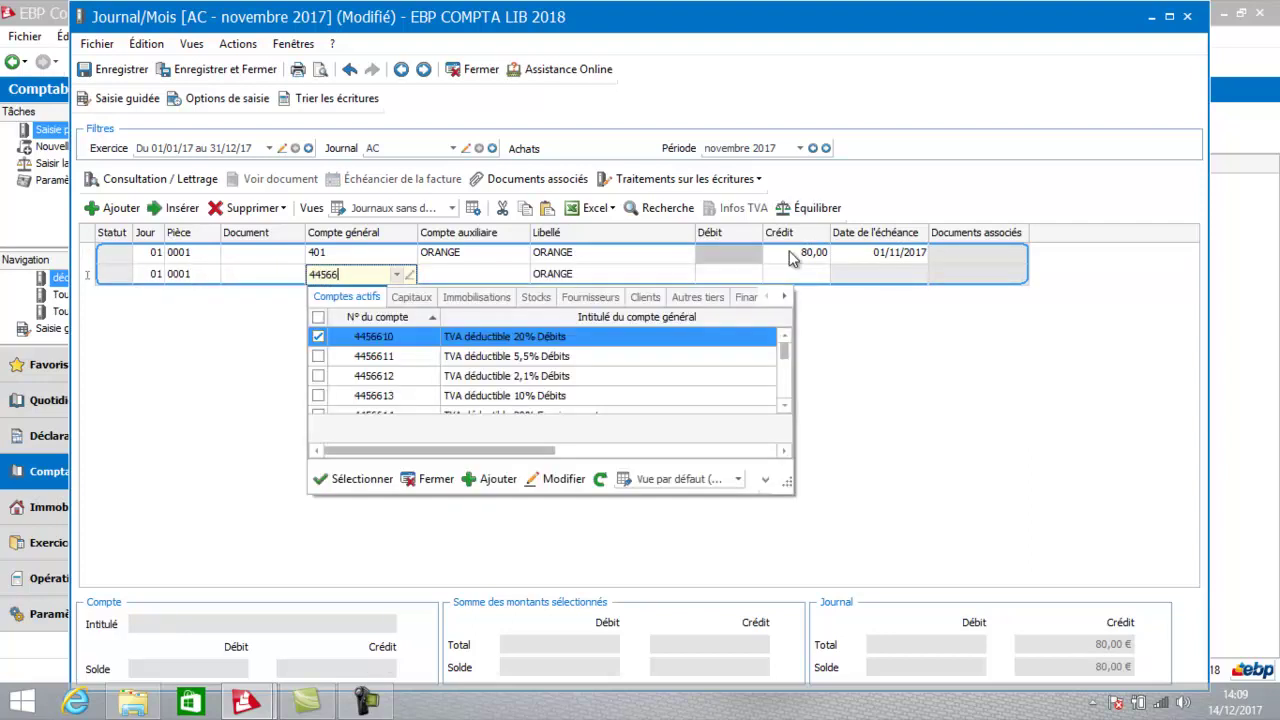
click(789, 406)
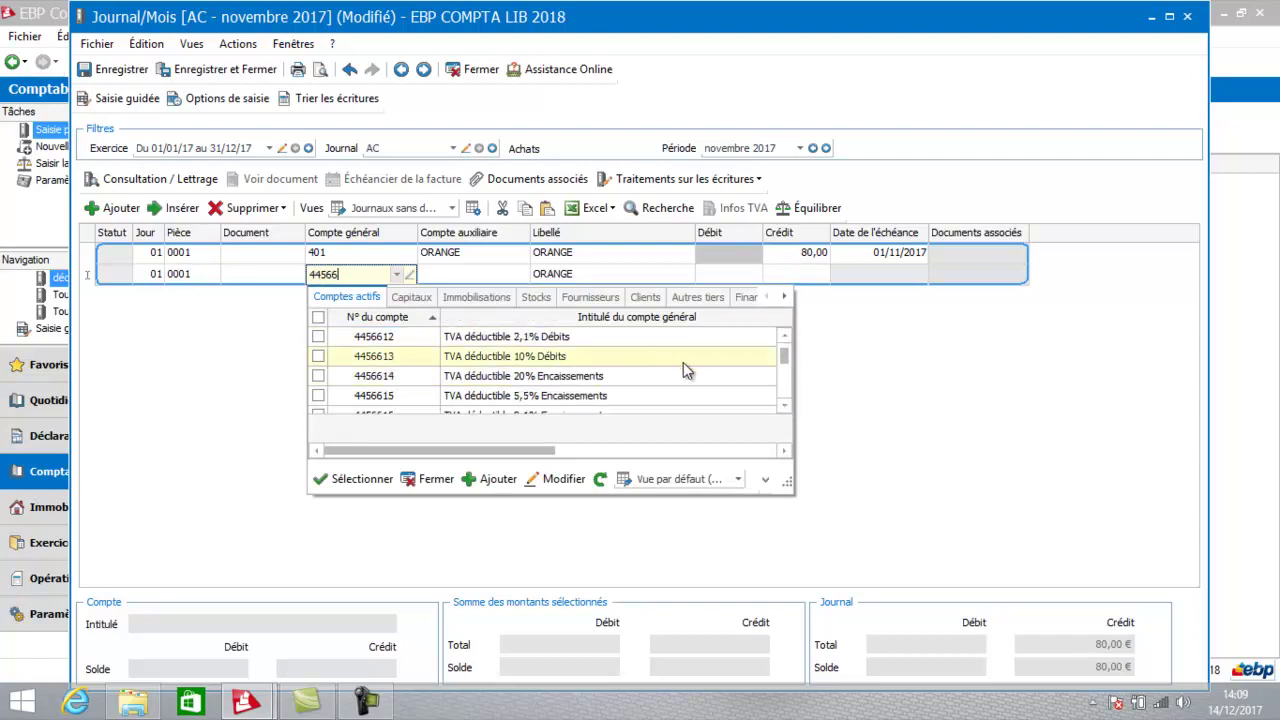
click(789, 406)
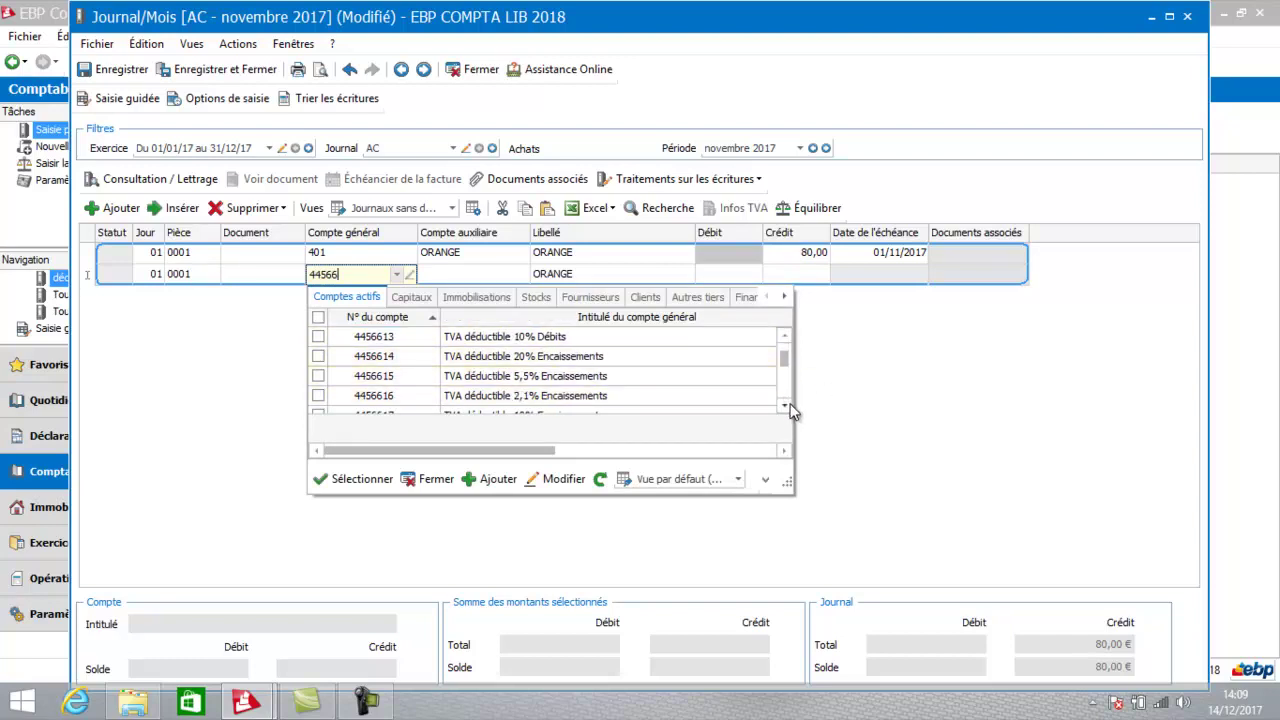
double_click(665, 358)
key(Return)
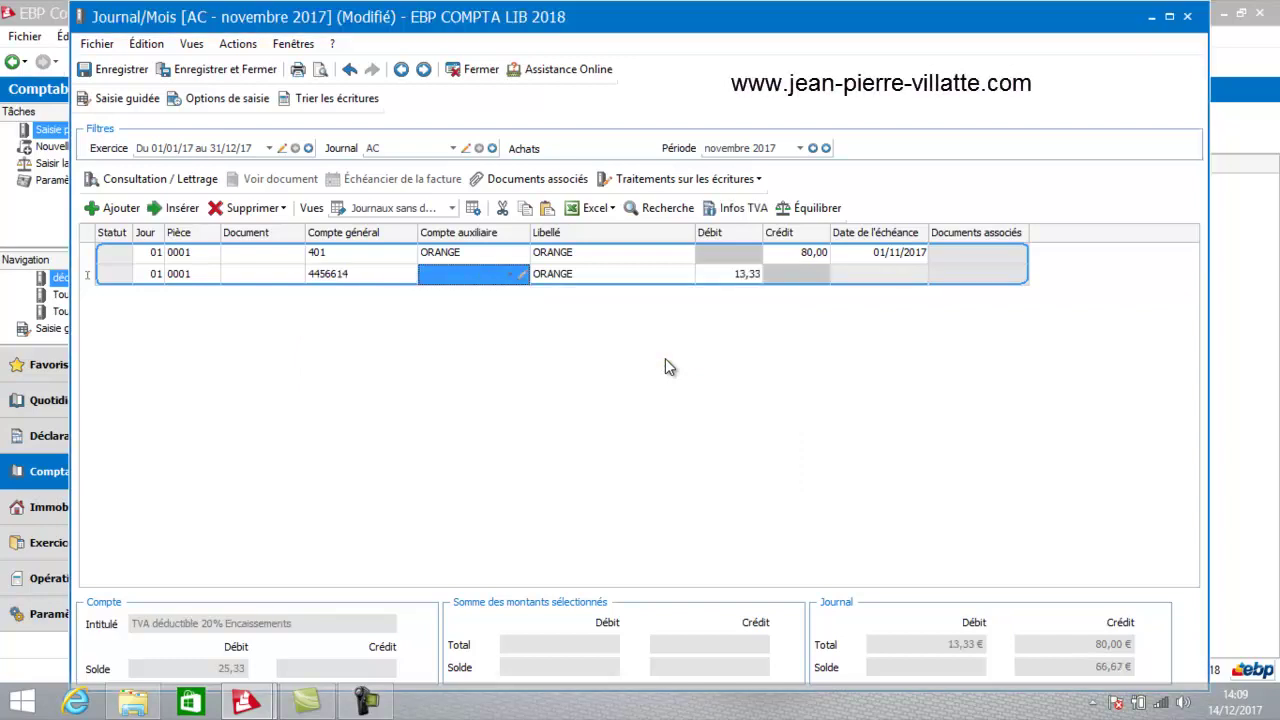
Step: Accept the VAT line's debit of 13,33 and add a third purchase line on general account 626100 with a debit of 66,67
key(Return)
key(Return)
key(Return)
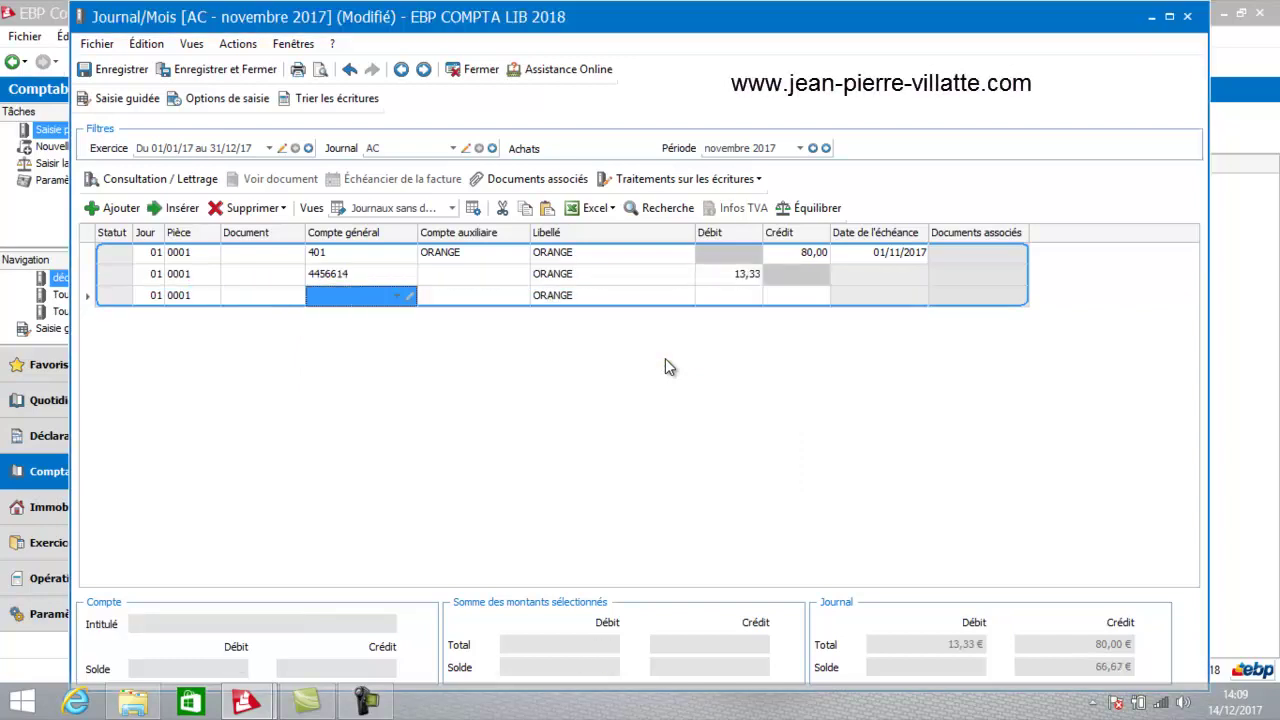
text(6)
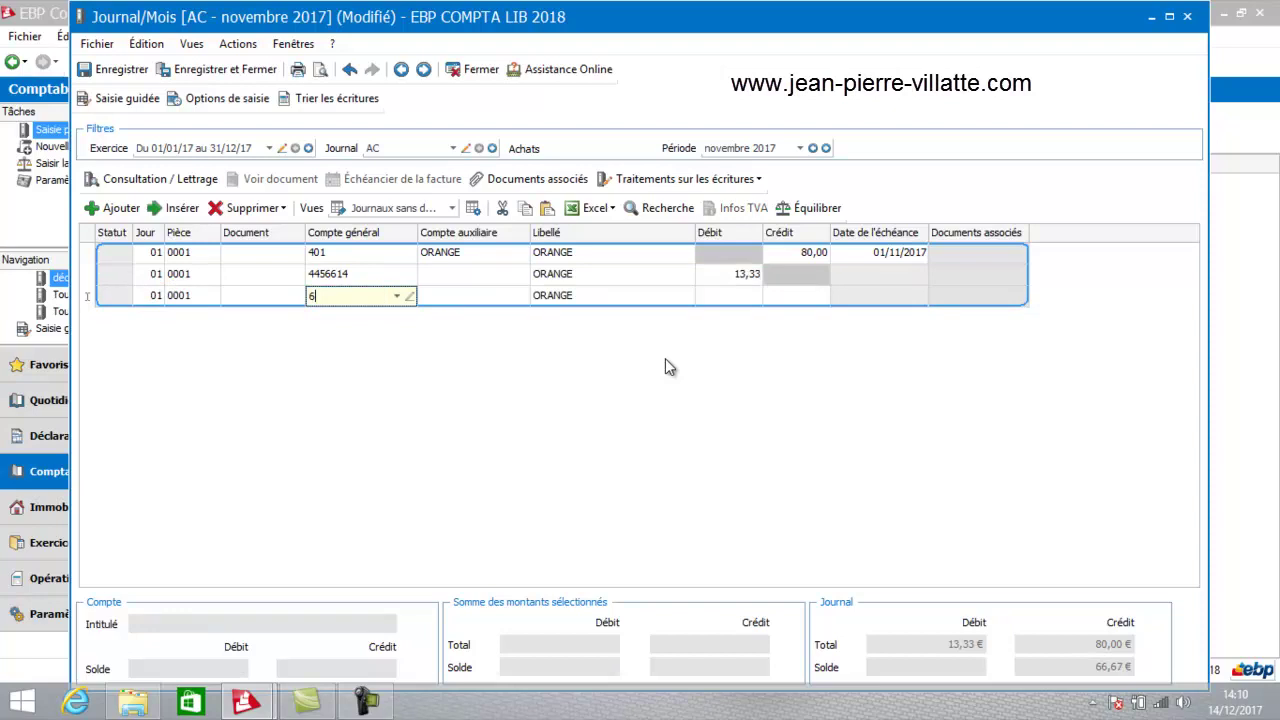
text(26100)
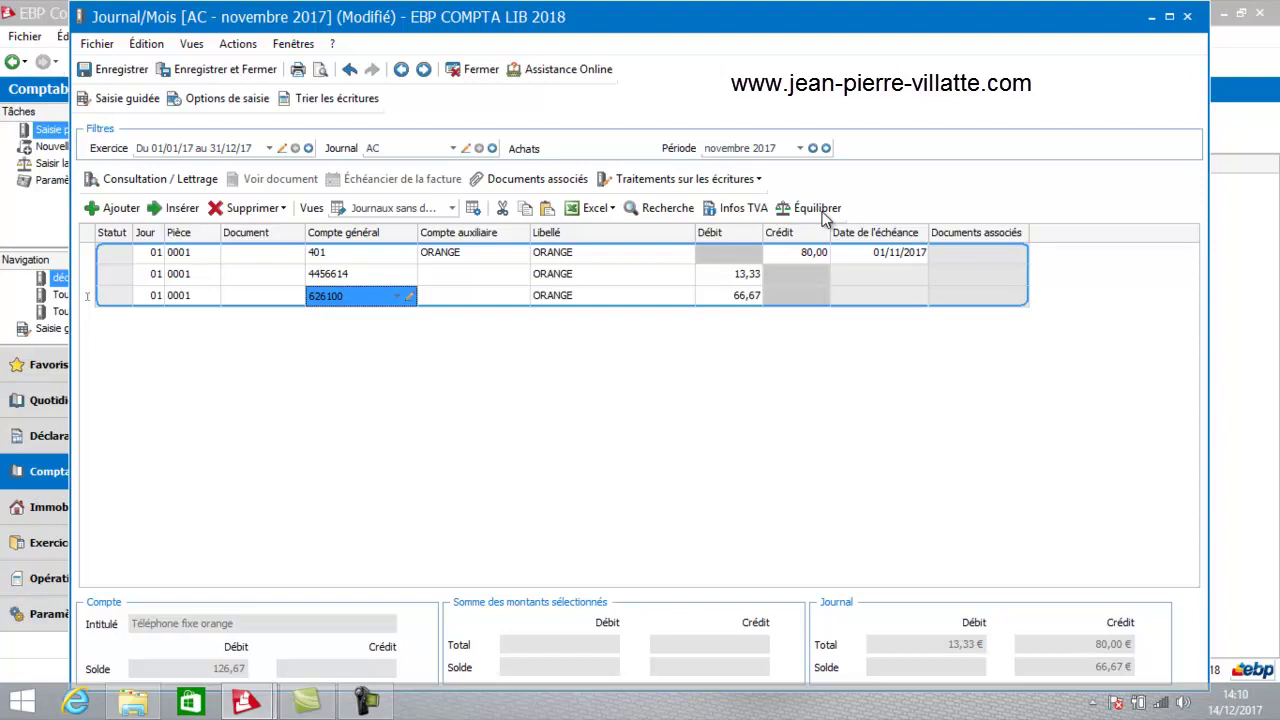
Step: Switch to the BP bank journal for novembre 2017, saving the changes to the AC purchases journal
click(453, 150)
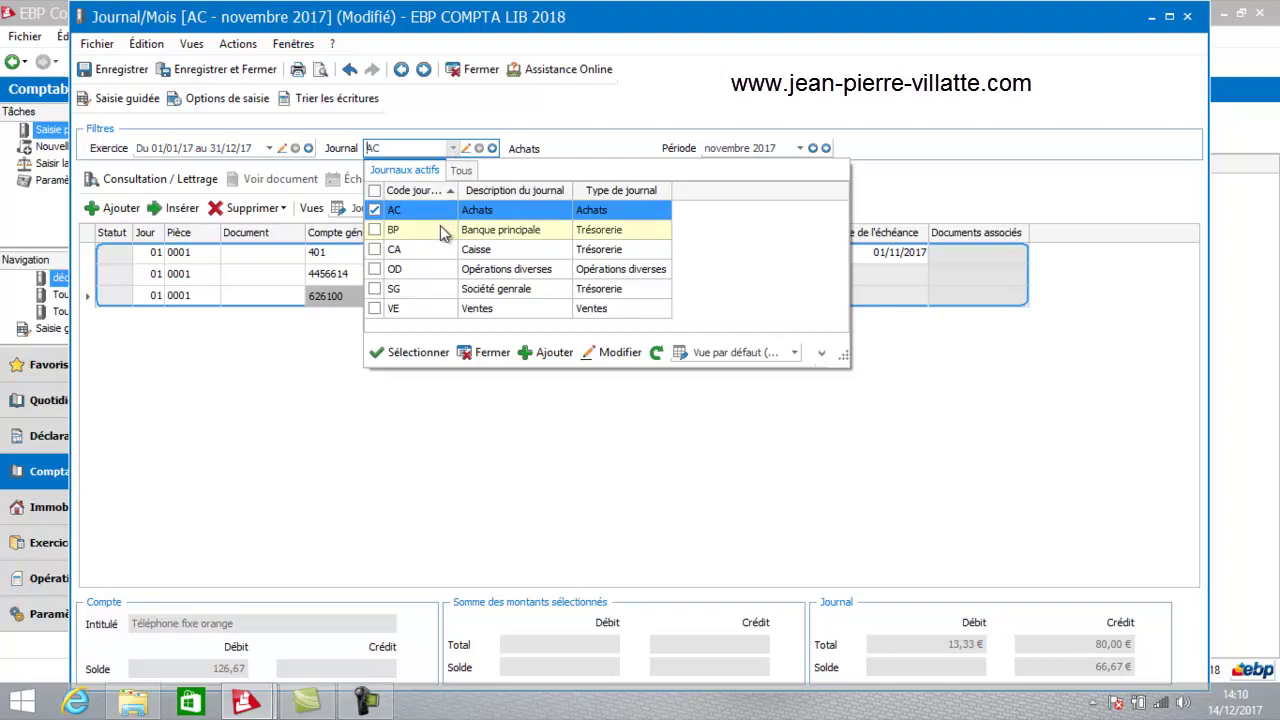
click(443, 232)
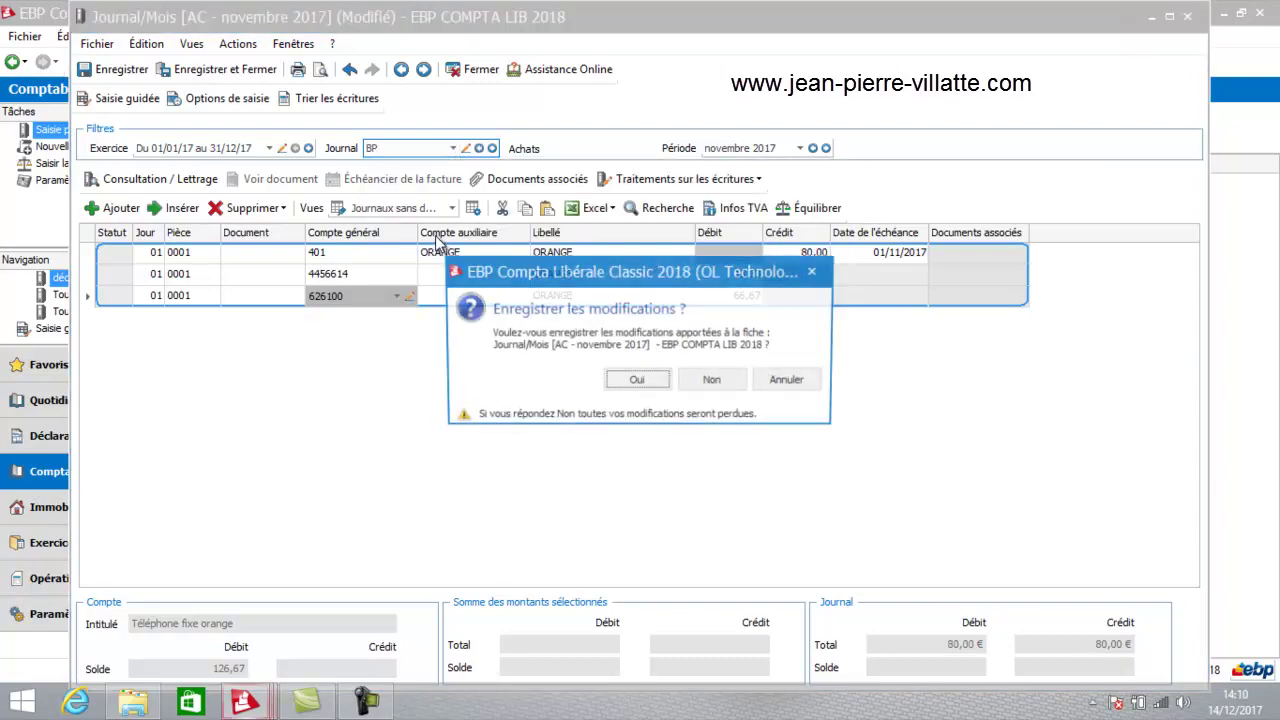
click(652, 384)
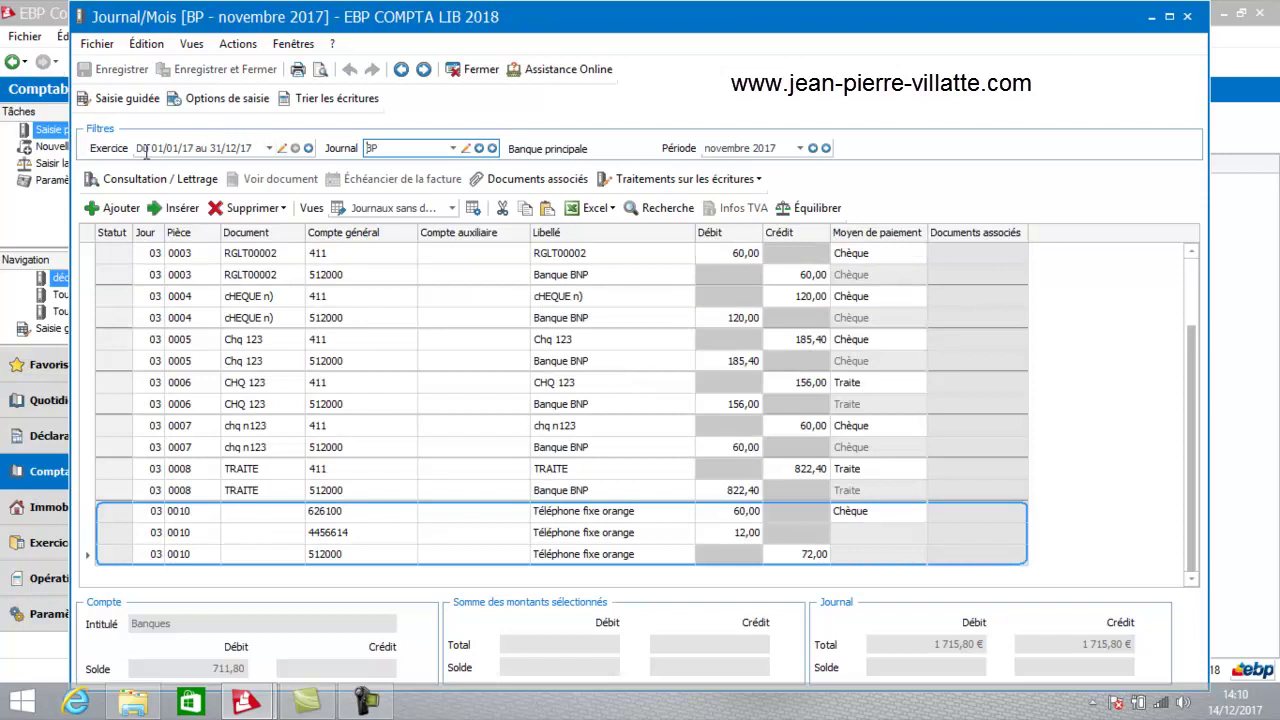
Step: Add the ORANGE payment entry, debiting 401/ORANGE 80,00 by Chèque and crediting 512000 80,00, and save and close the journal
click(113, 208)
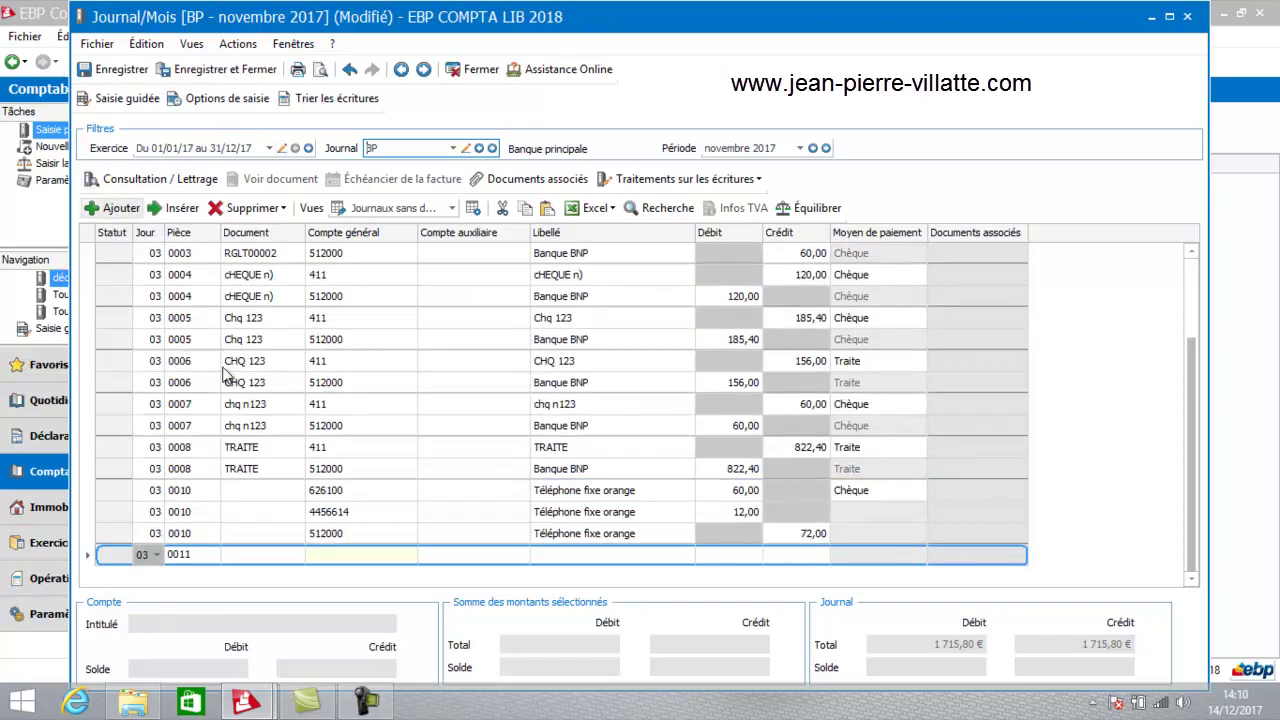
click(360, 555)
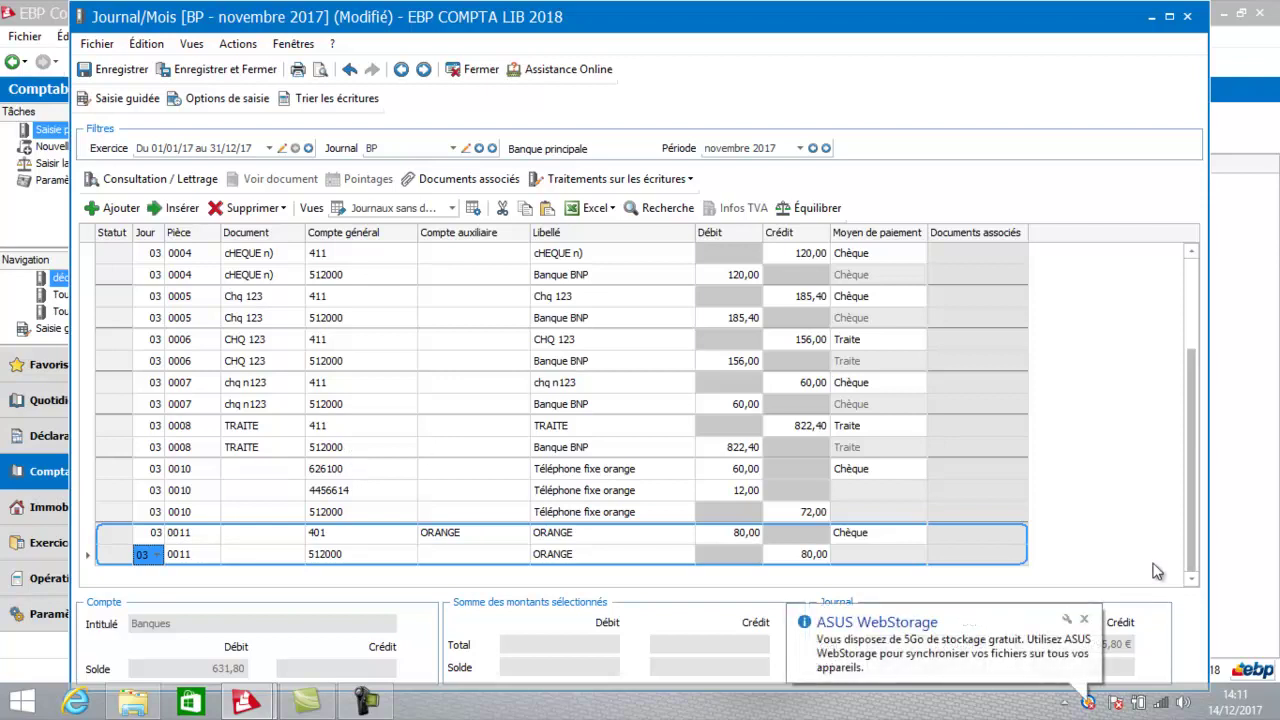
click(1088, 628)
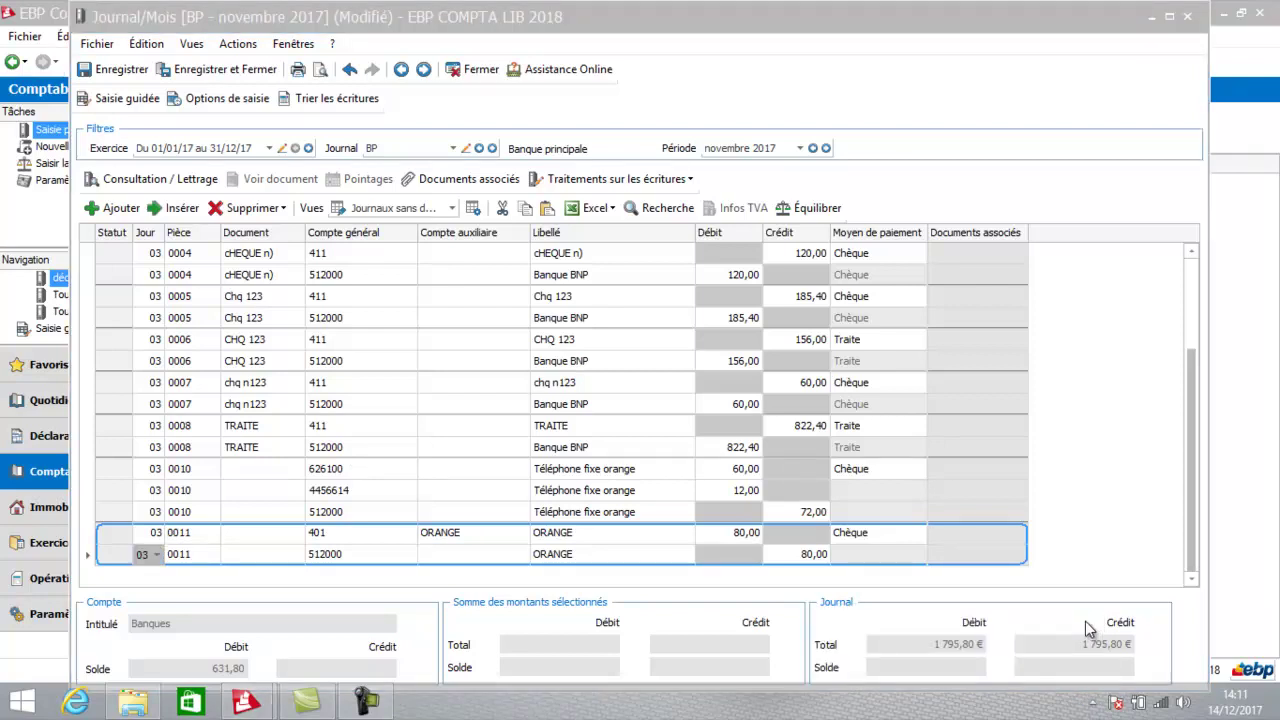
click(250, 74)
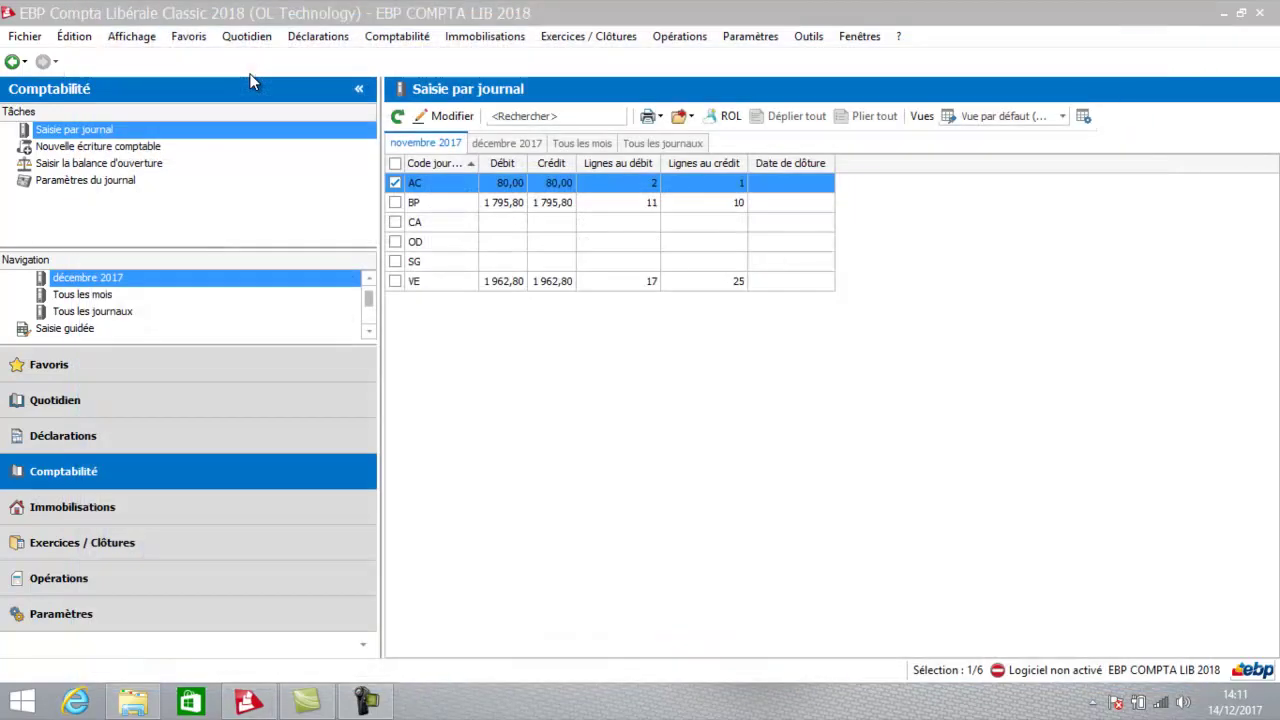